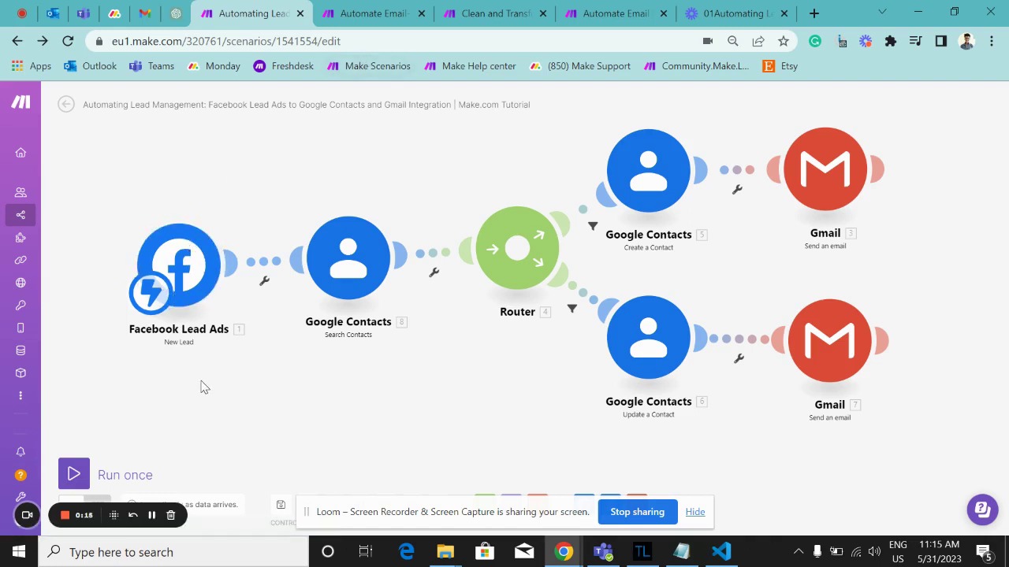
Add an empty module below the Facebook Lead Ads module and move the scenario's trigger point onto it
drag(201, 385, 210, 368)
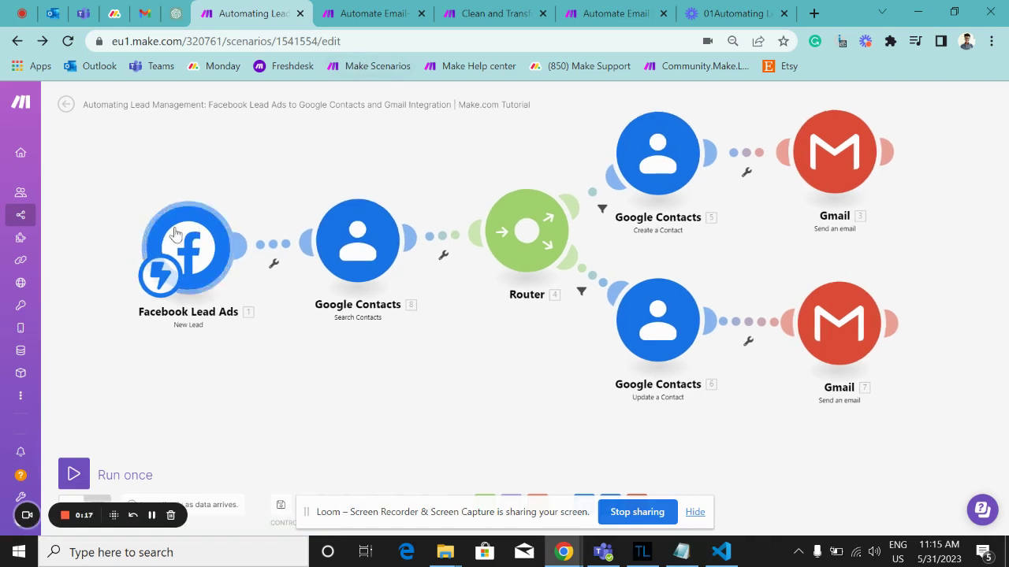
scroll(197, 331, down, 2)
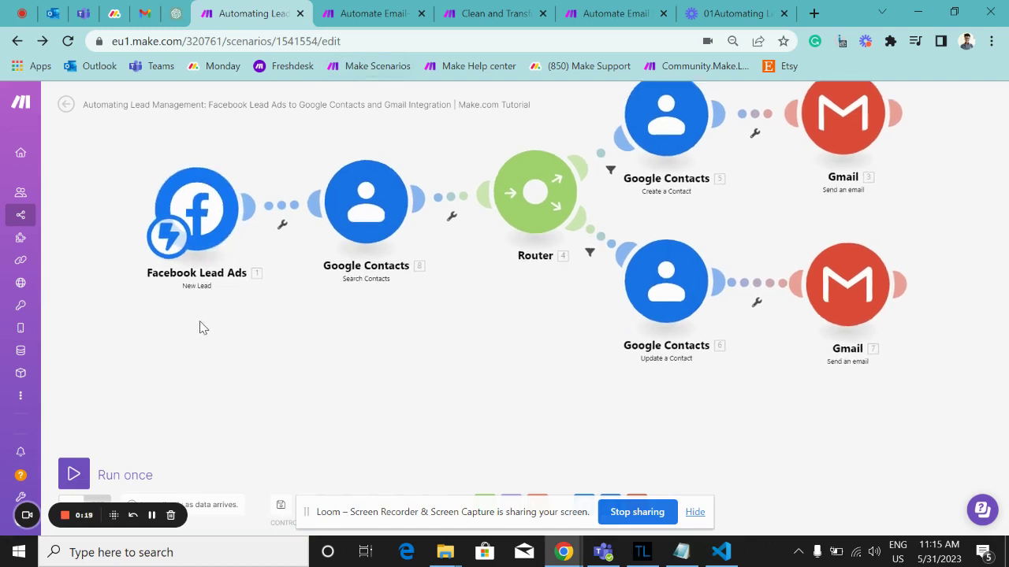
right_click(184, 318)
click(211, 322)
drag(185, 214, 176, 378)
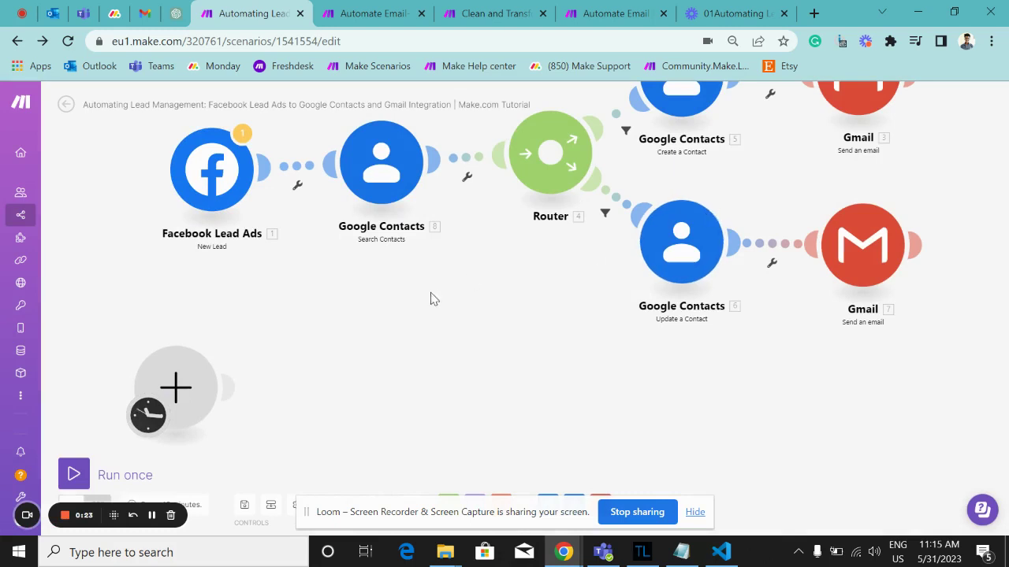
Search the apps for "facebook" and set the empty module to the Facebook Lead Ads New Lead trigger
drag(386, 309, 383, 299)
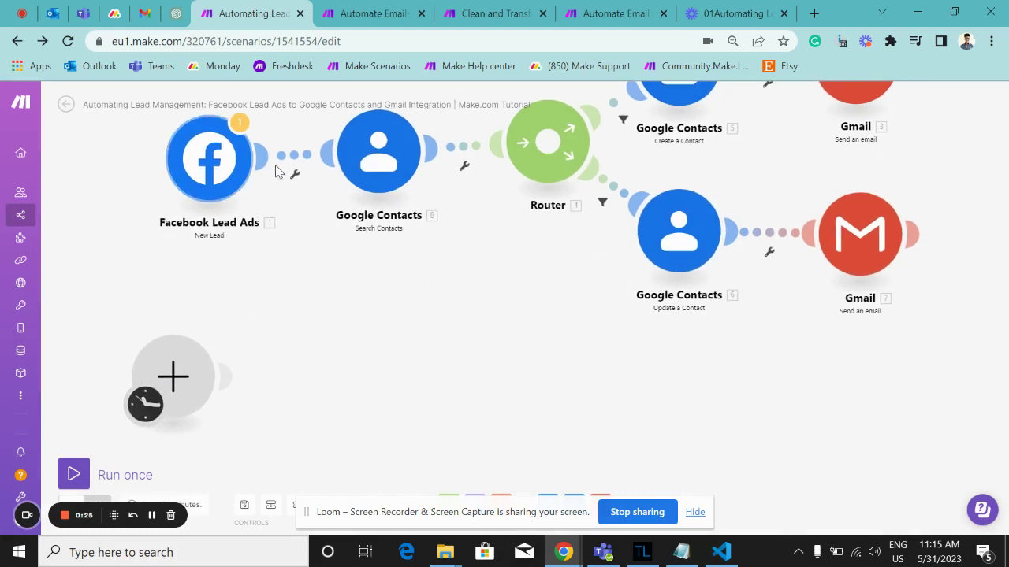
click(178, 375)
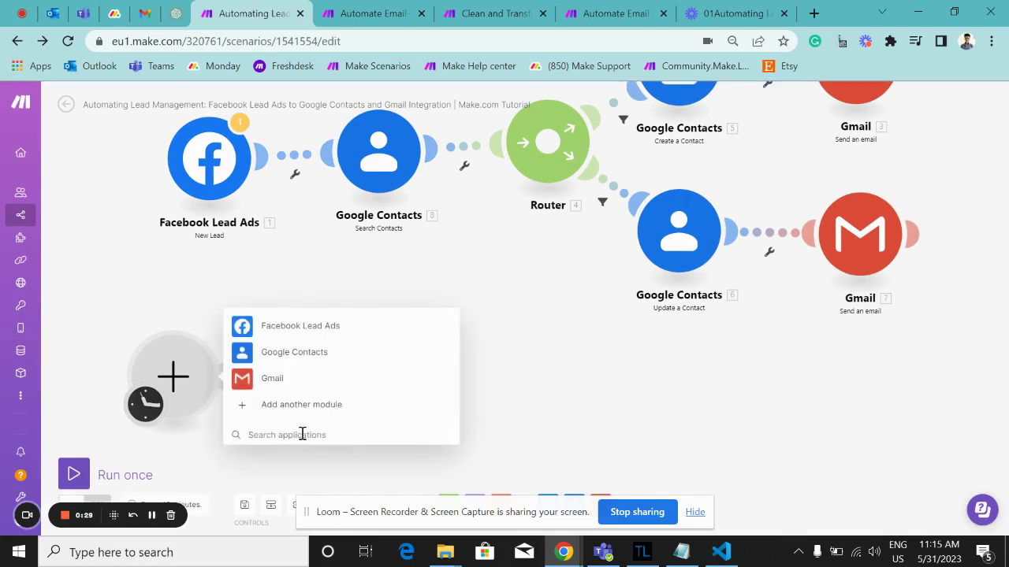
text(facebokk)
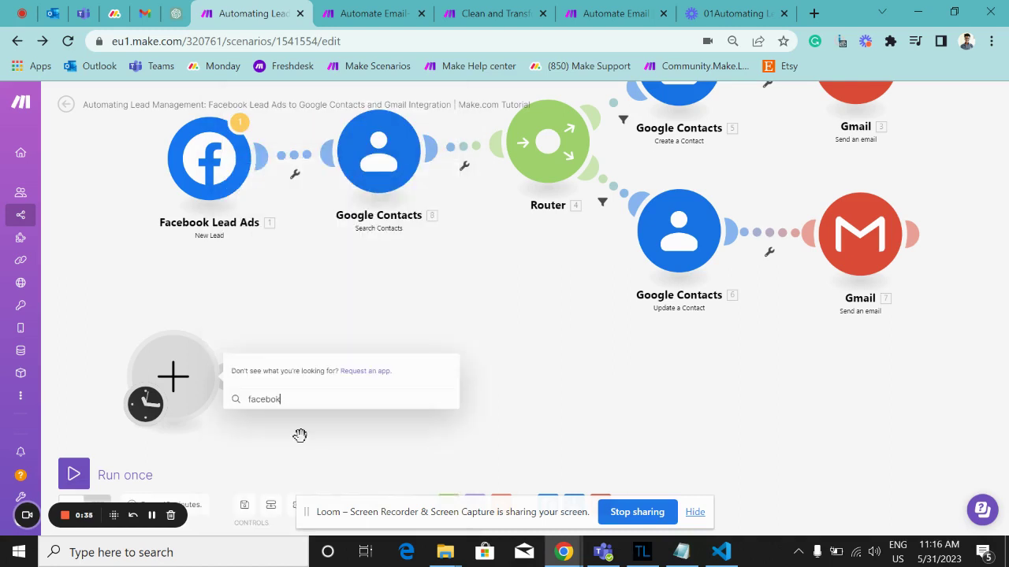
key(BackSpace)
text(ok)
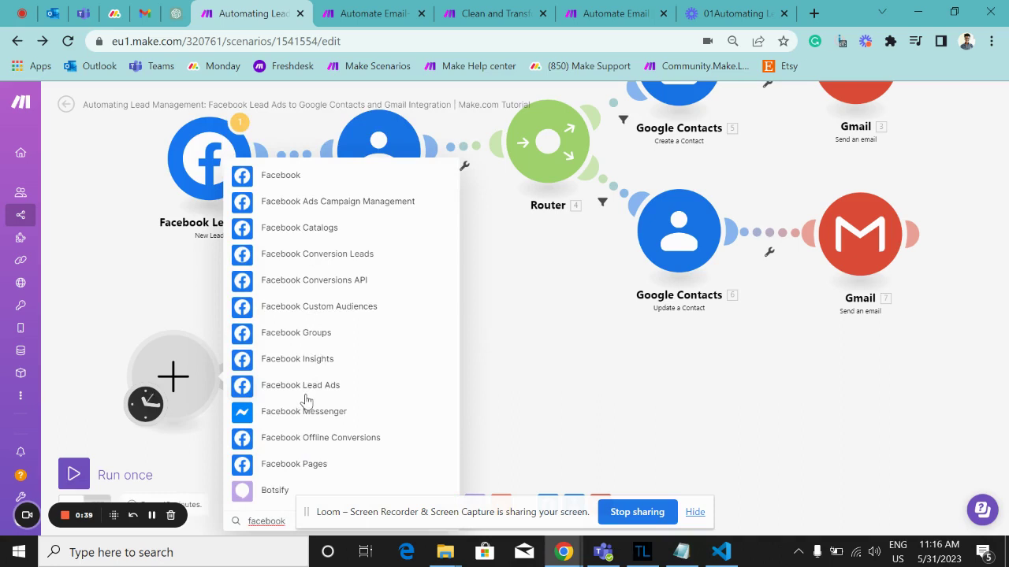
click(304, 391)
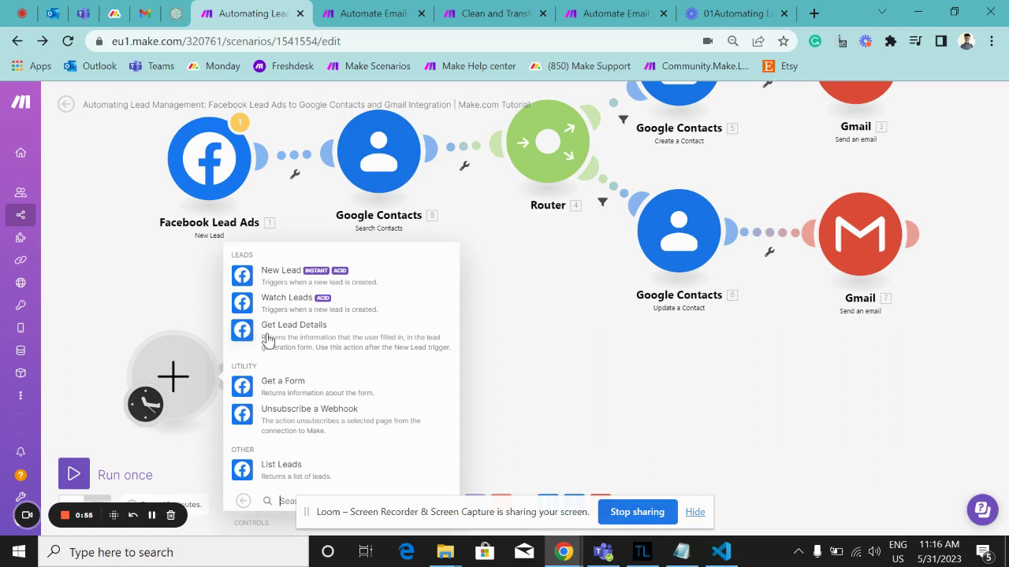
click(284, 278)
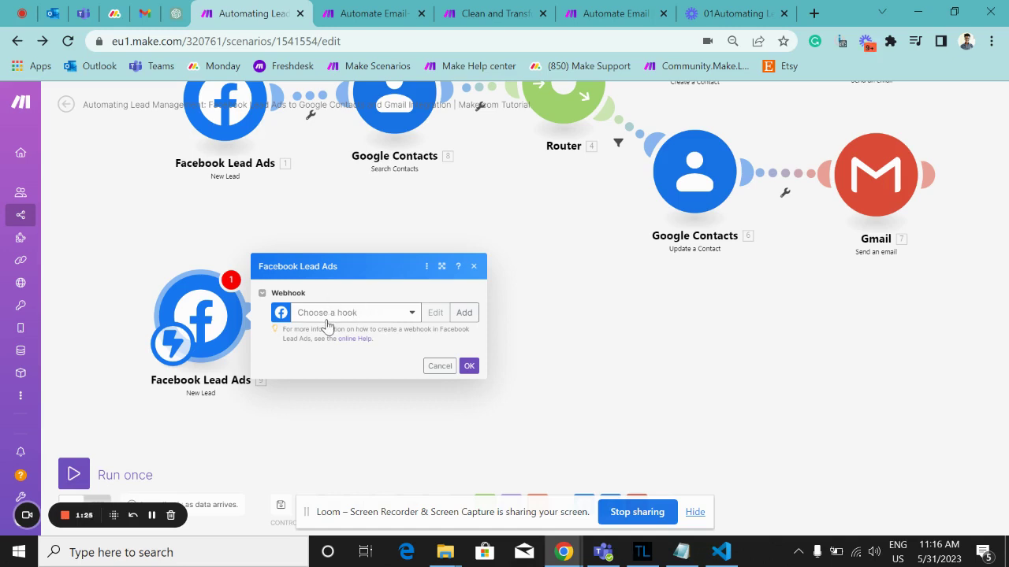
click(462, 312)
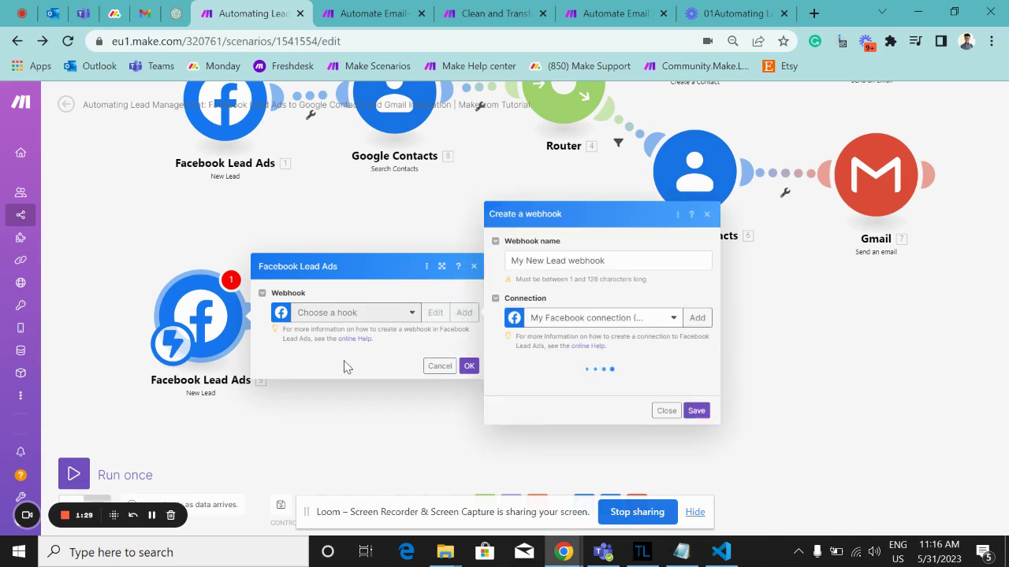
click(666, 418)
click(329, 226)
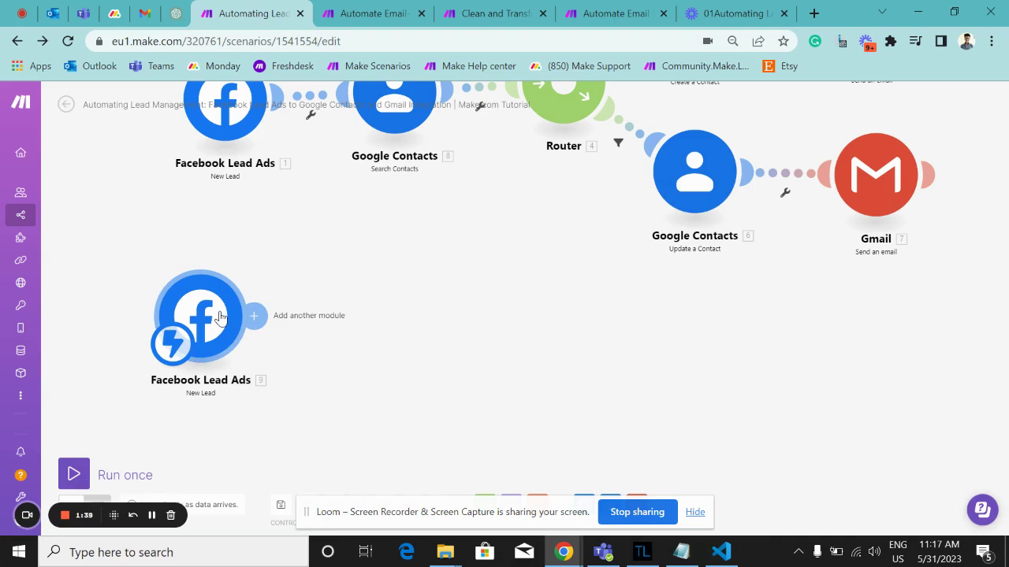
Add a Google Contacts Search Contacts module after the new Facebook Lead Ads trigger and accept its settings
scroll(288, 238, up, 1)
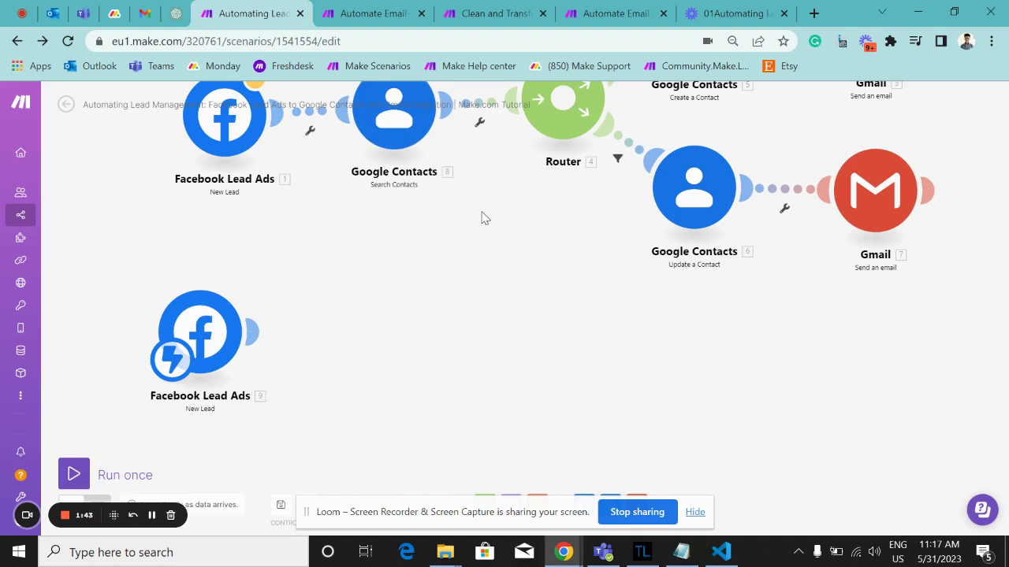
scroll(484, 218, up, 2)
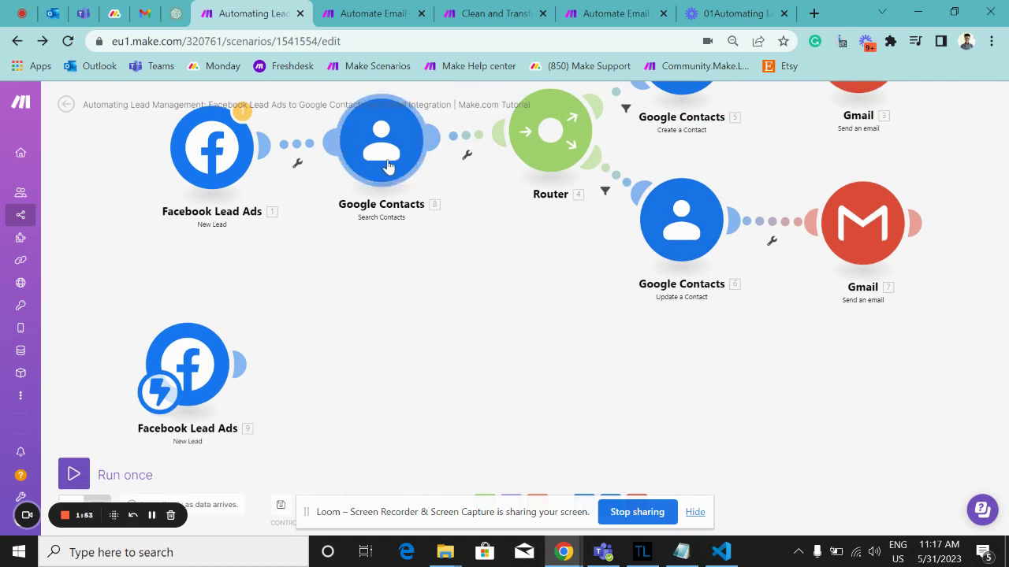
click(240, 371)
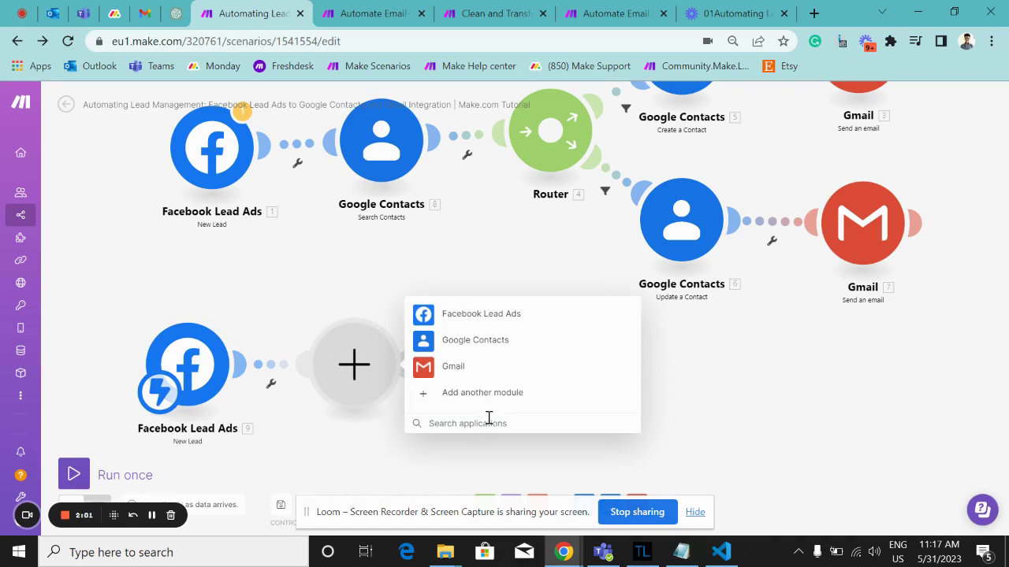
click(474, 347)
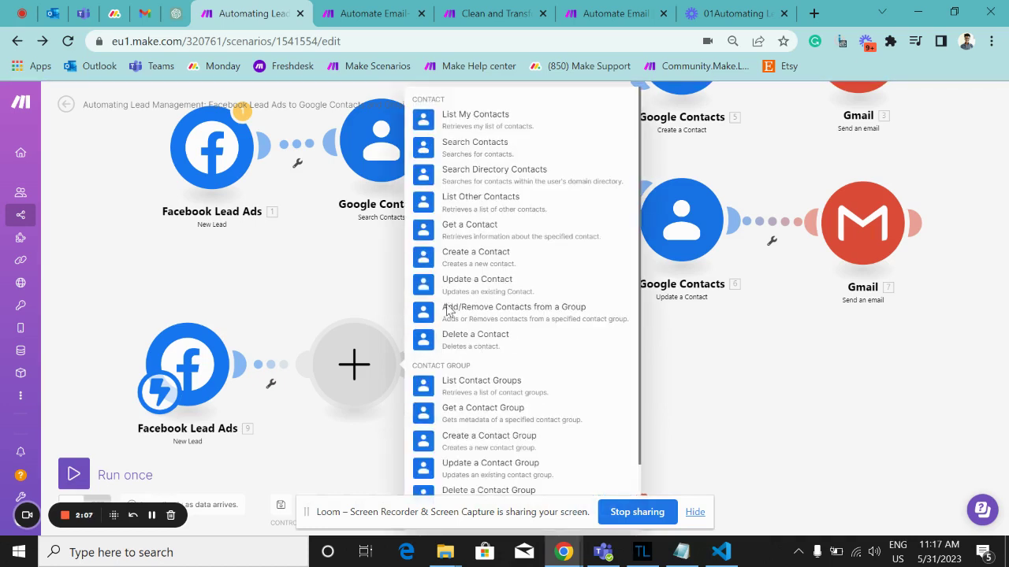
scroll(465, 281, down, 1)
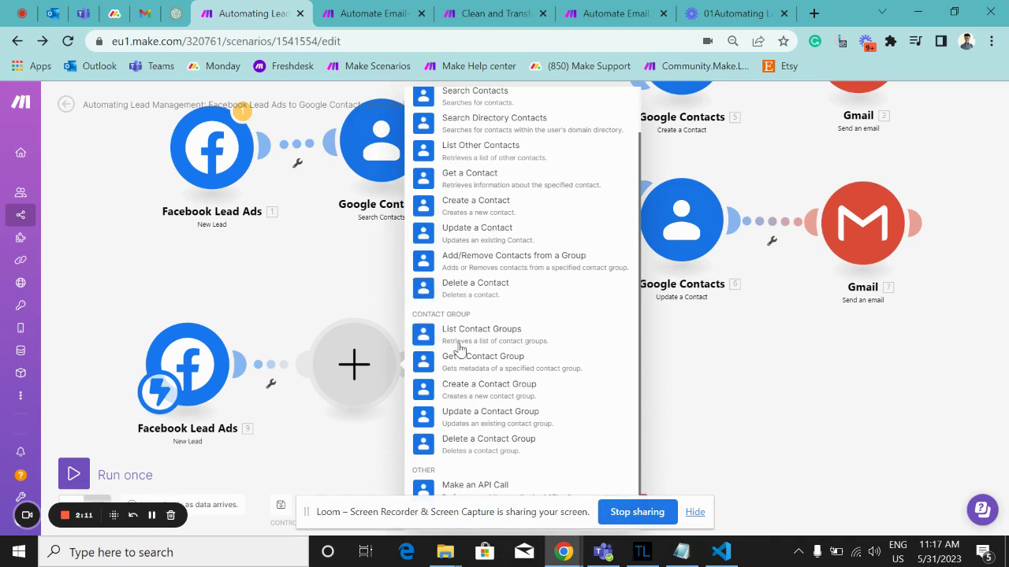
scroll(461, 348, up, 1)
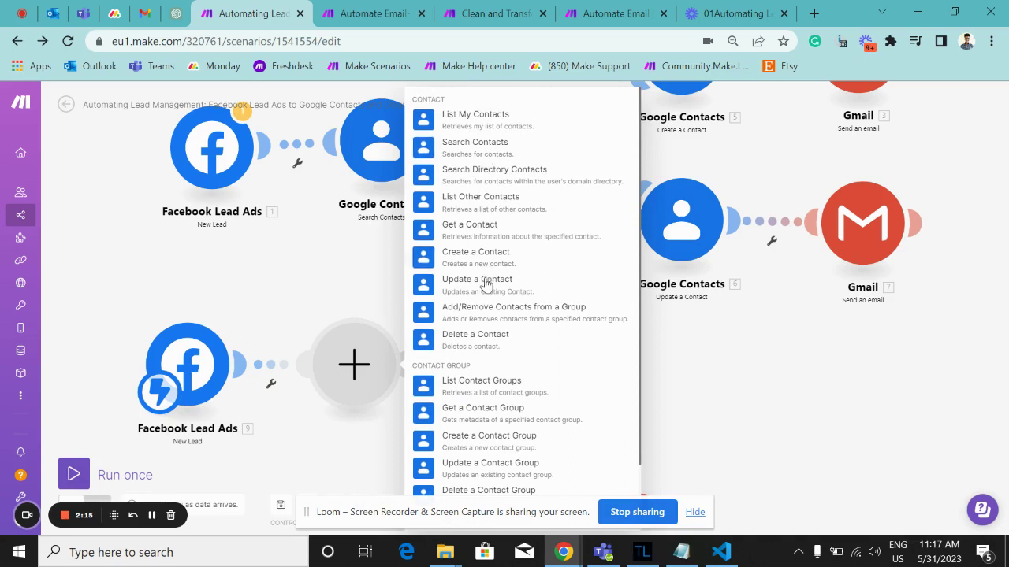
scroll(491, 443, down, 1)
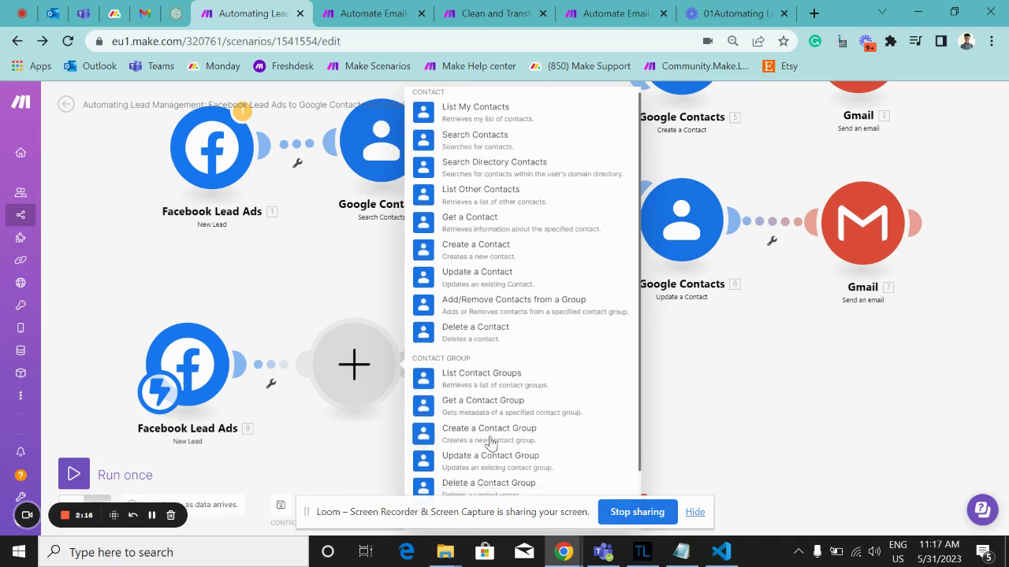
click(695, 512)
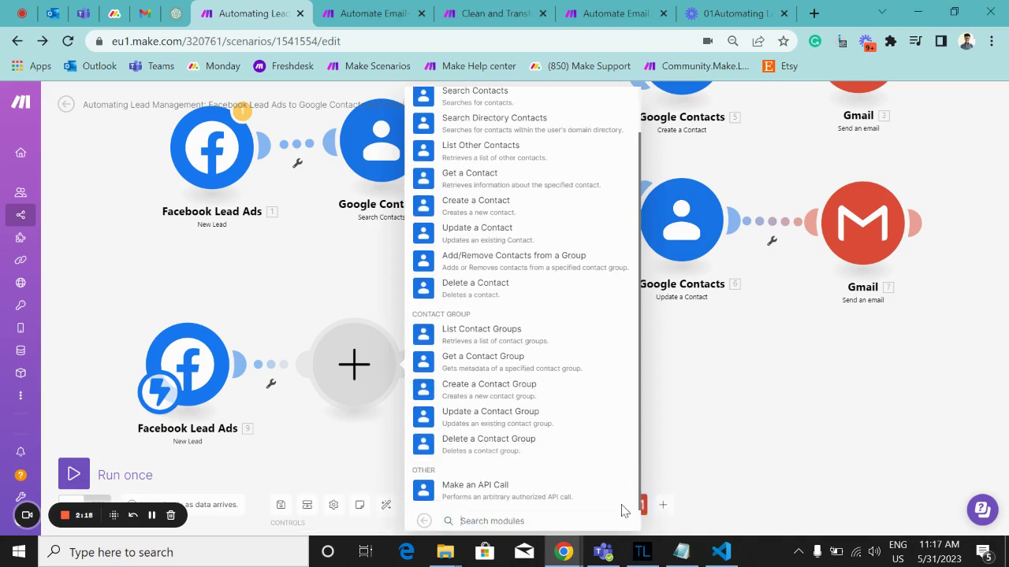
click(495, 520)
text(se)
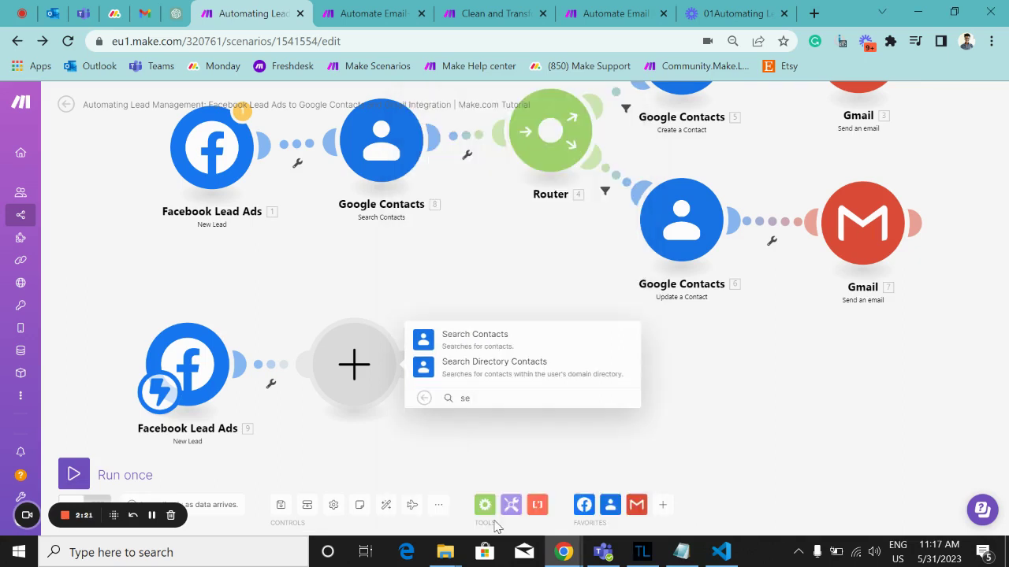
click(462, 340)
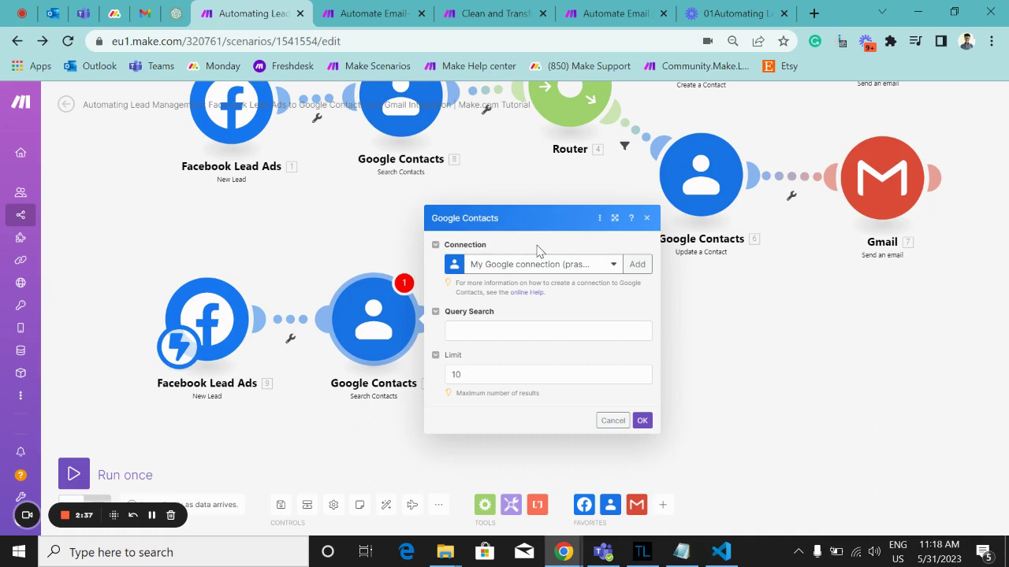
click(482, 331)
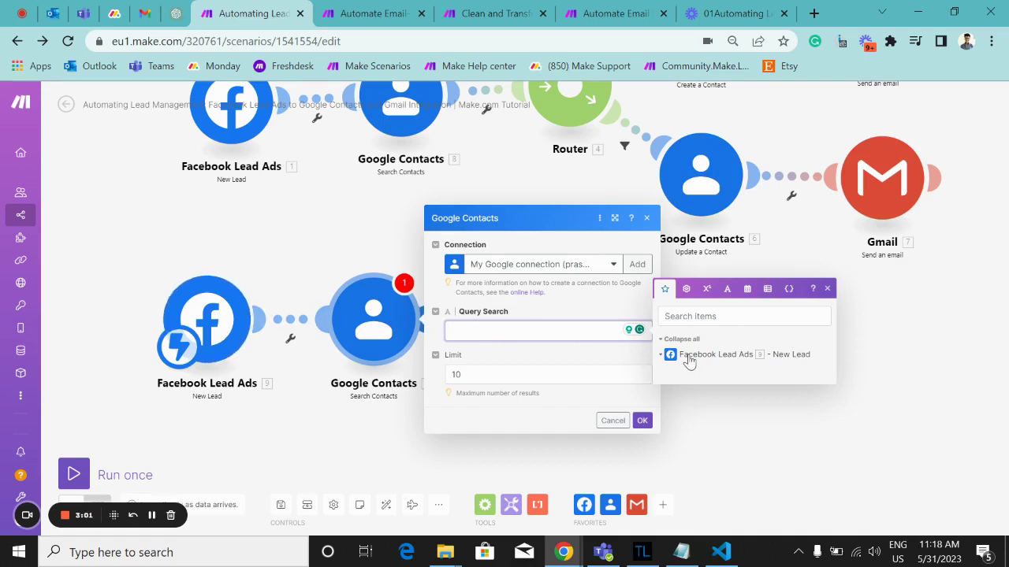
click(642, 421)
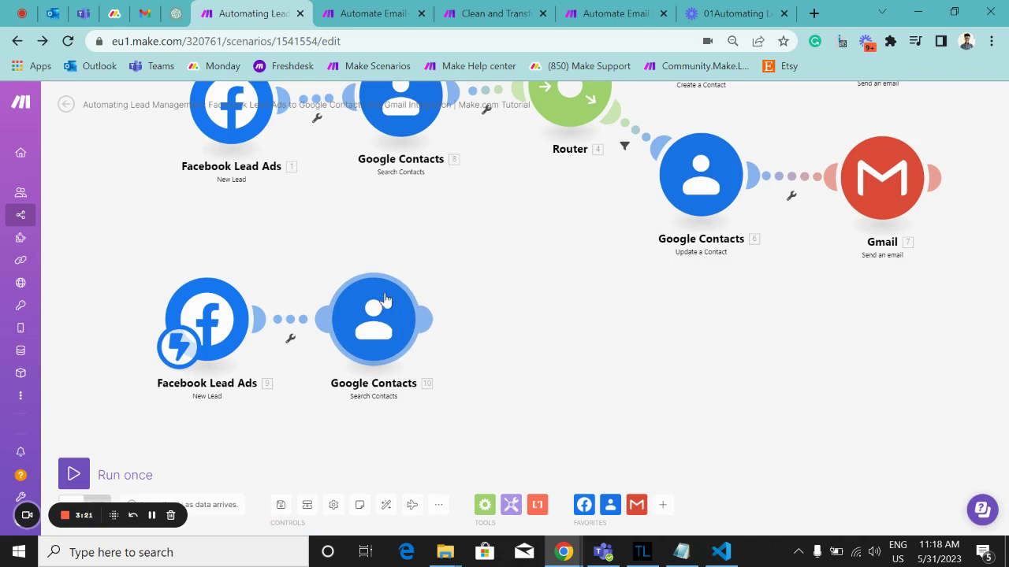
Add a Router from the flow control tools and attach it after the new Google Contacts Search Contacts module
drag(419, 238, 462, 250)
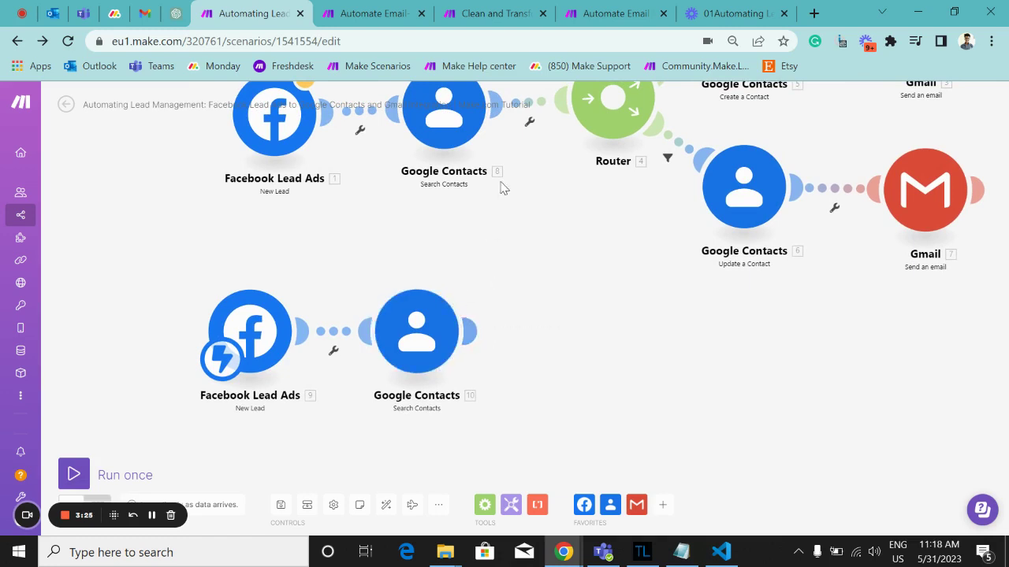
drag(596, 227, 571, 302)
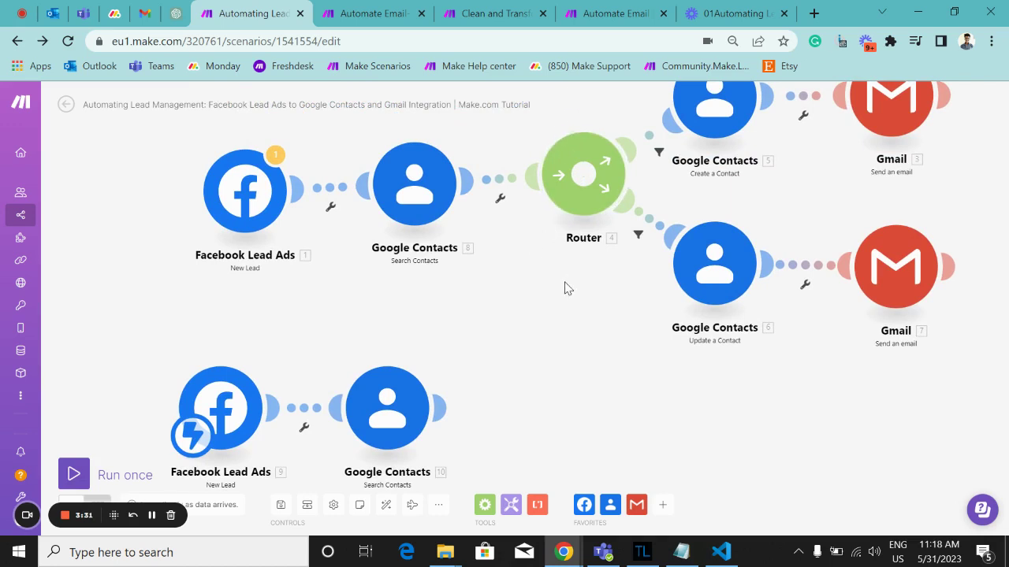
drag(562, 289, 386, 376)
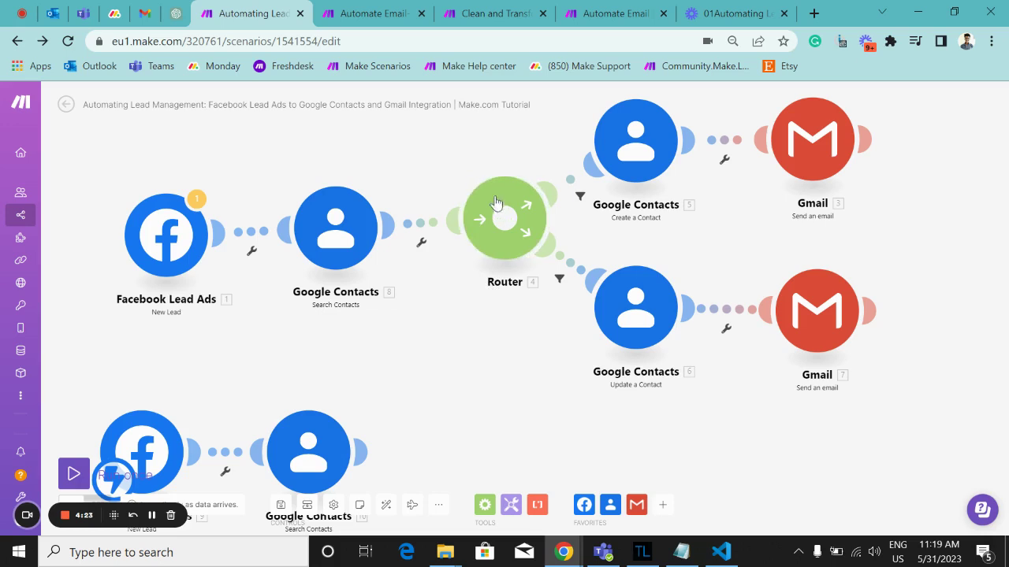
drag(488, 337, 517, 271)
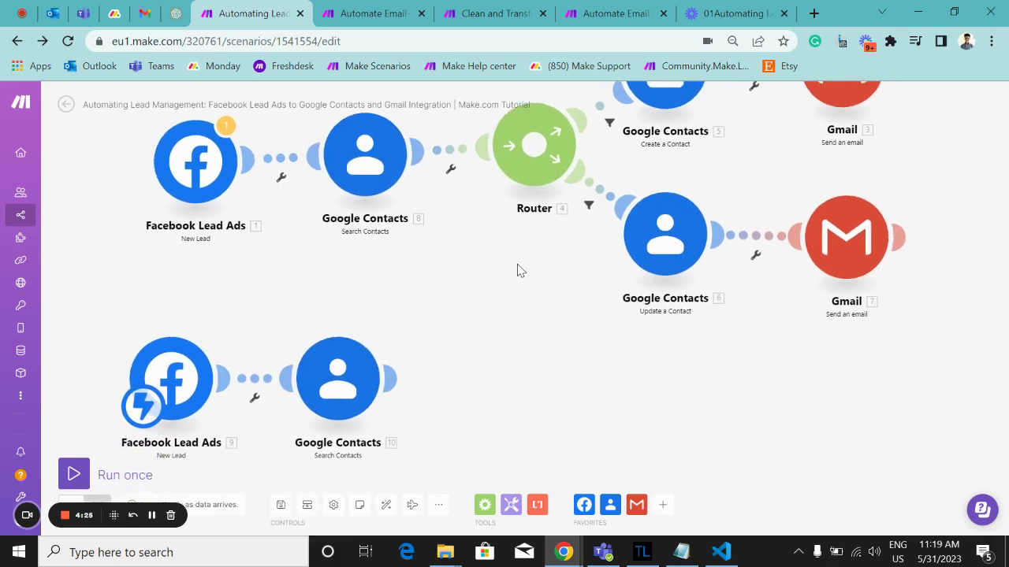
click(485, 504)
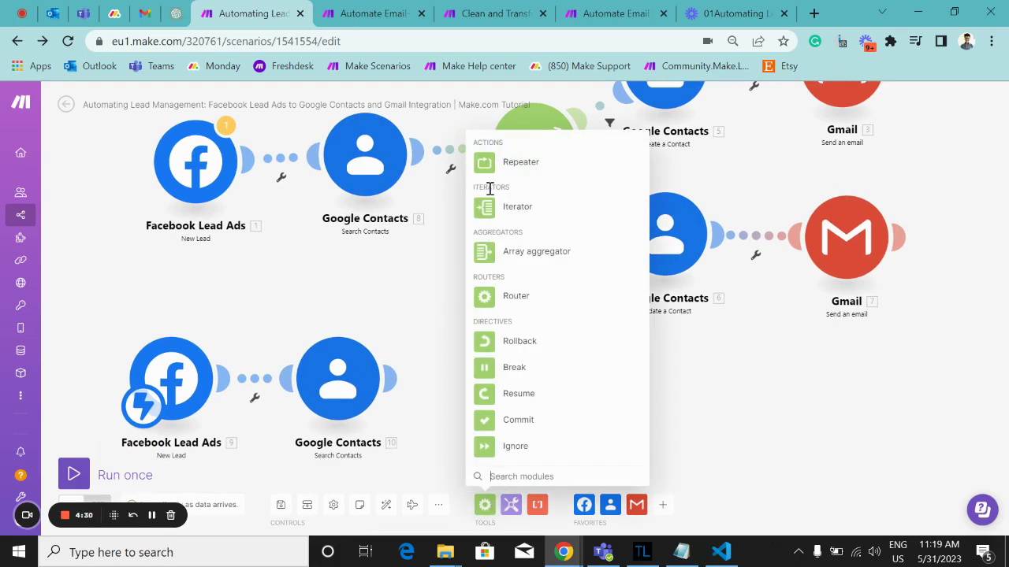
click(510, 295)
drag(510, 297, 438, 333)
Add two empty routes to the new Router
scroll(417, 291, down, 3)
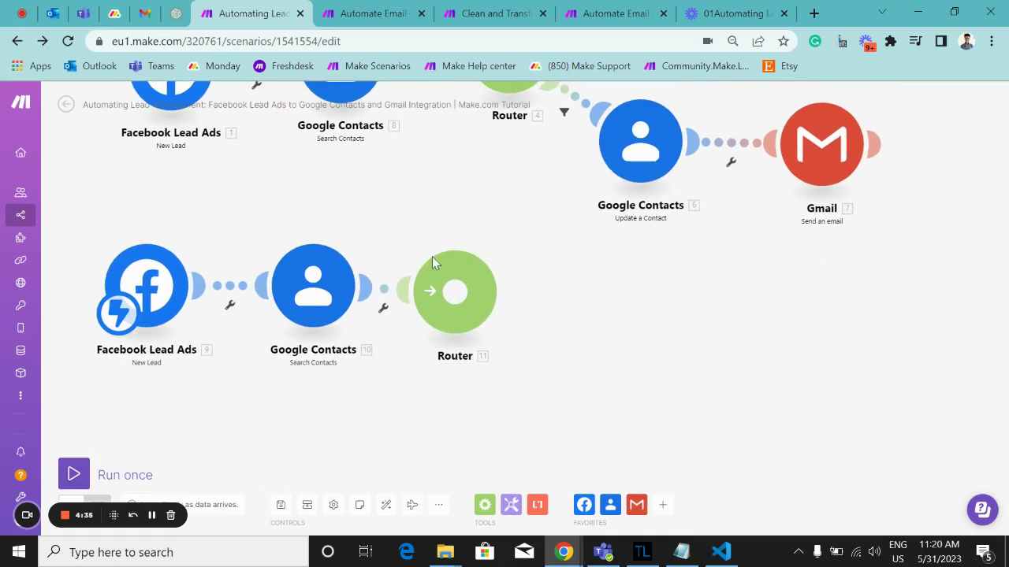
scroll(518, 261, up, 3)
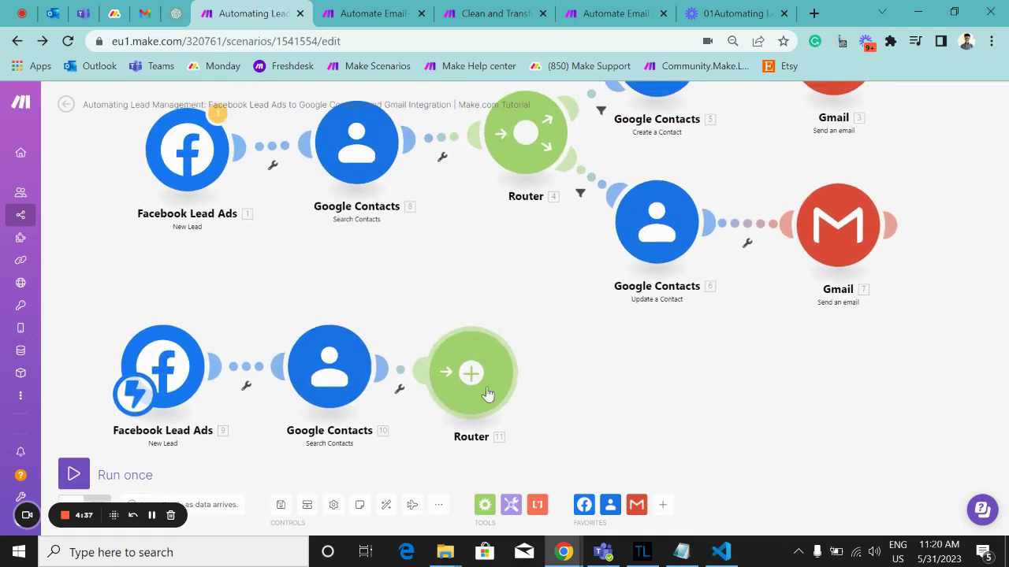
click(470, 381)
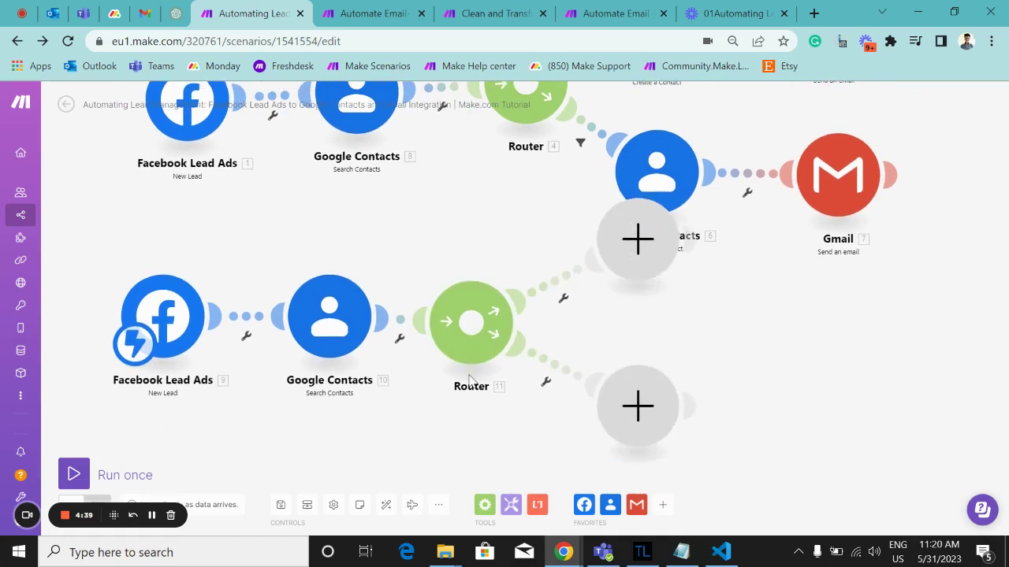
Move the new Facebook Lead Ads, Google Contacts and Router chain and its empty modules down, clear of the original scenario
scroll(513, 286, up, 2)
scroll(511, 290, down, 2)
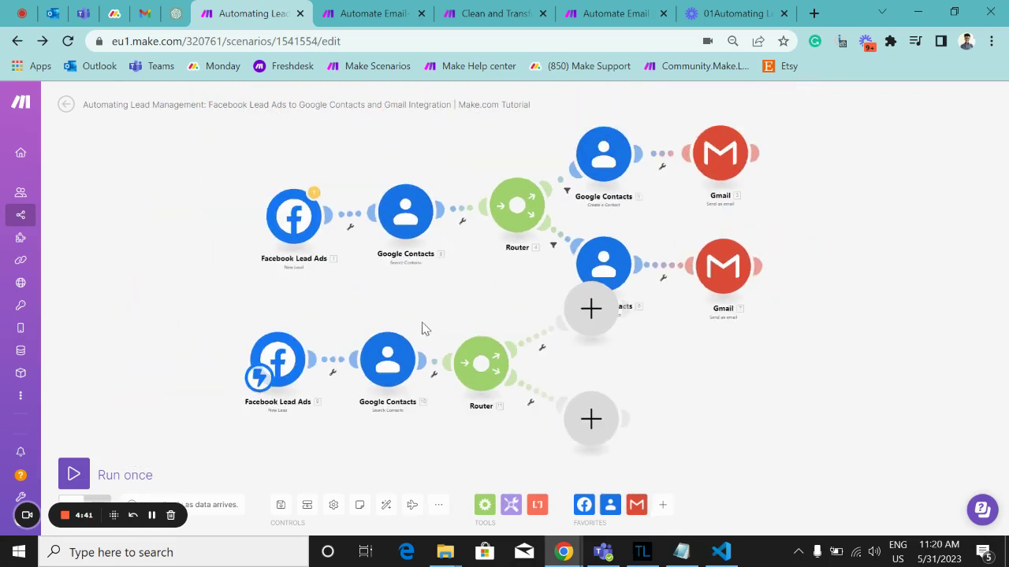
drag(213, 310, 651, 460)
drag(395, 353, 392, 413)
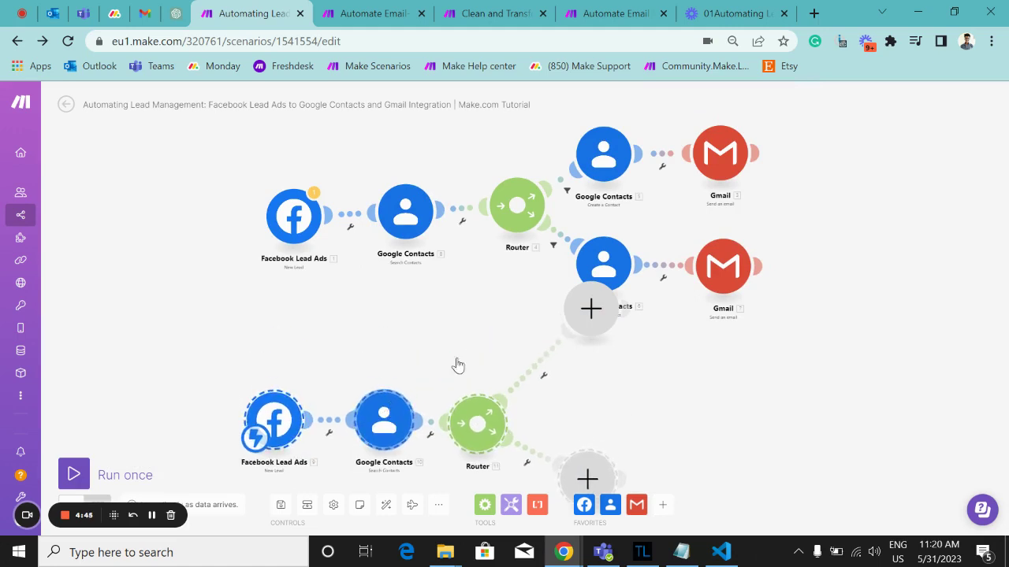
drag(581, 318, 592, 370)
drag(457, 350, 492, 271)
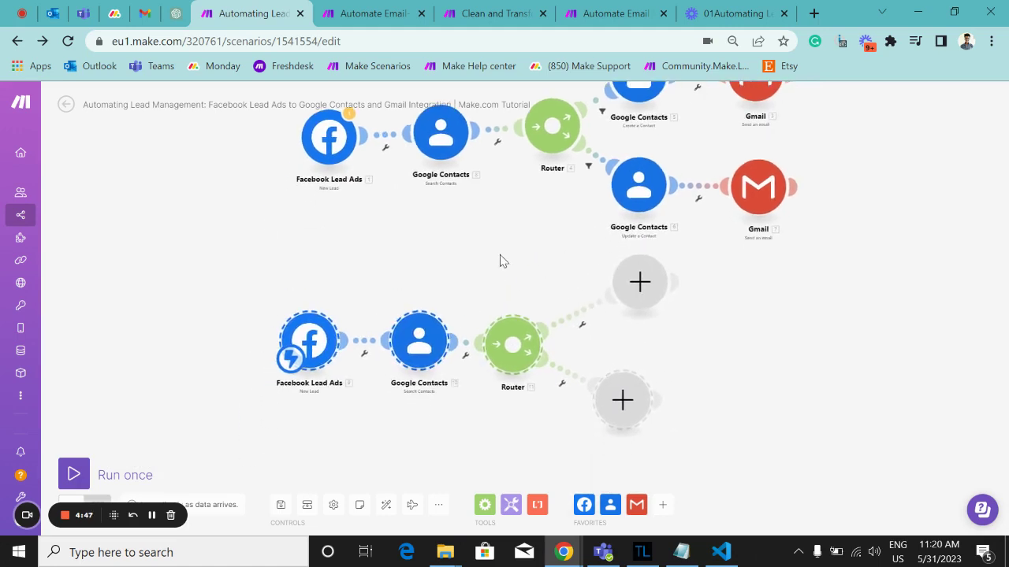
drag(323, 354, 308, 390)
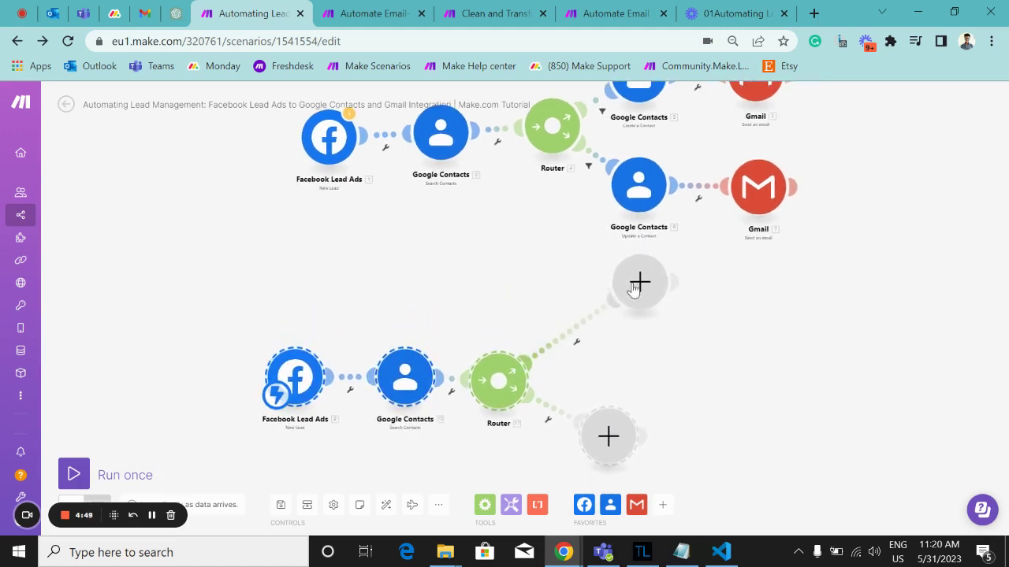
Move the upper empty module of the new Router closer to the Router
drag(622, 299, 595, 333)
drag(518, 289, 502, 263)
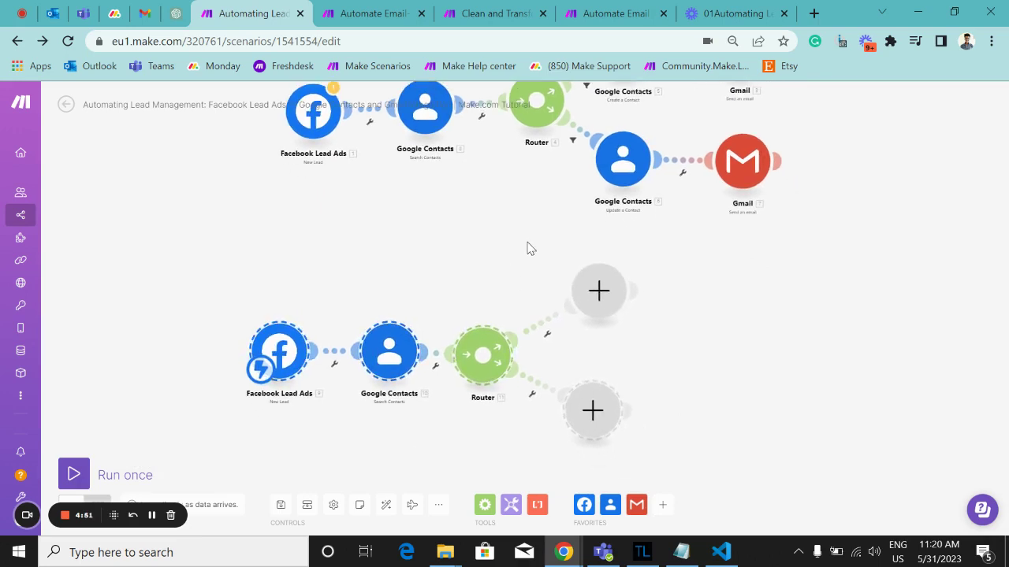
drag(554, 238, 498, 291)
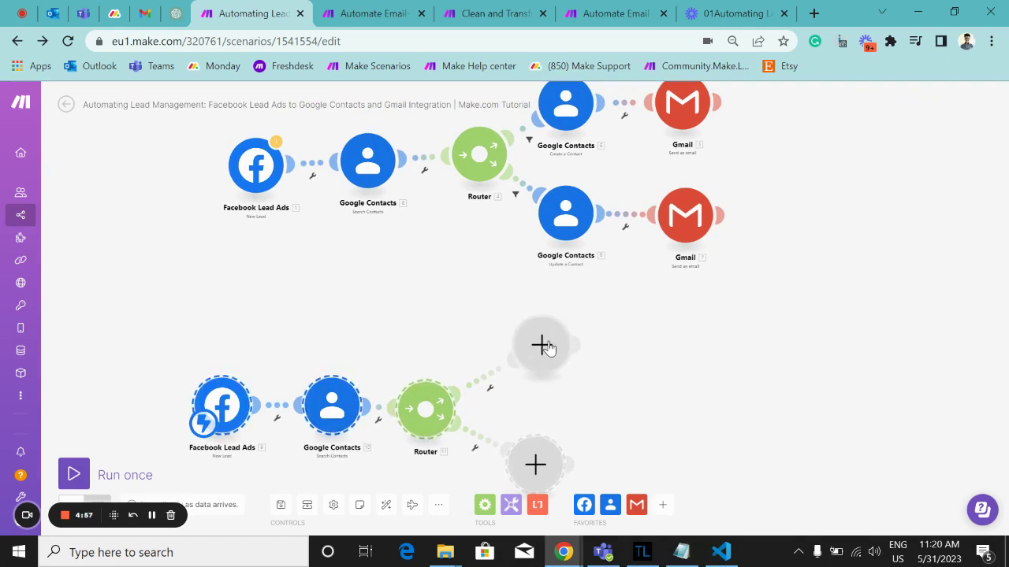
Add a Google Contacts Create a Contact module on the upper route of the new Router
click(544, 345)
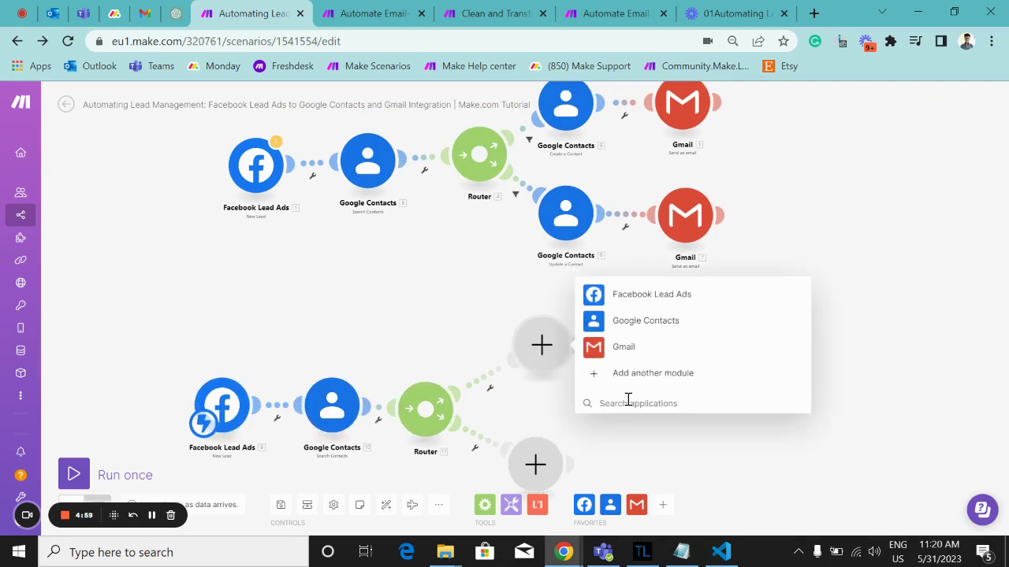
click(634, 323)
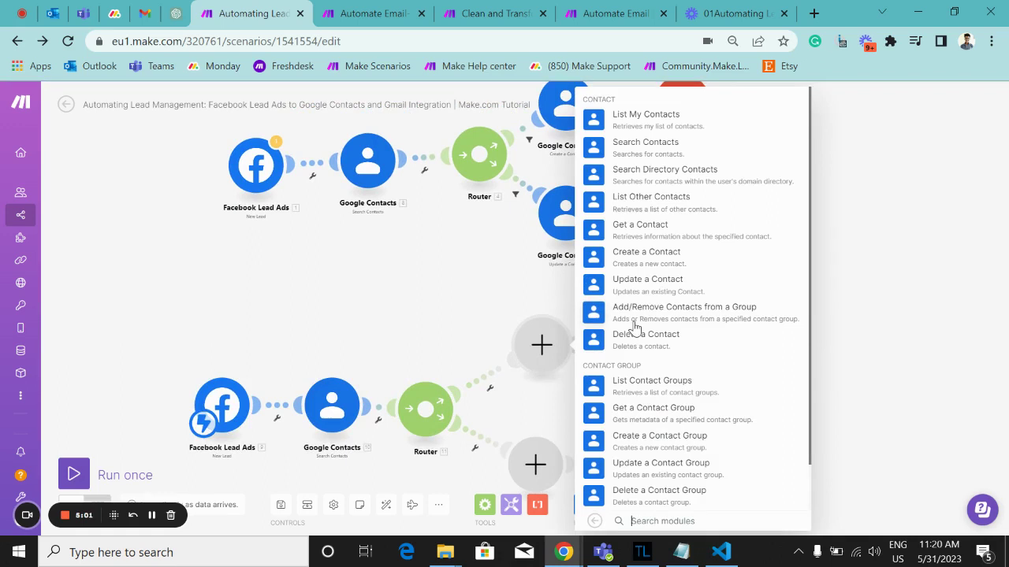
click(645, 521)
text(crea)
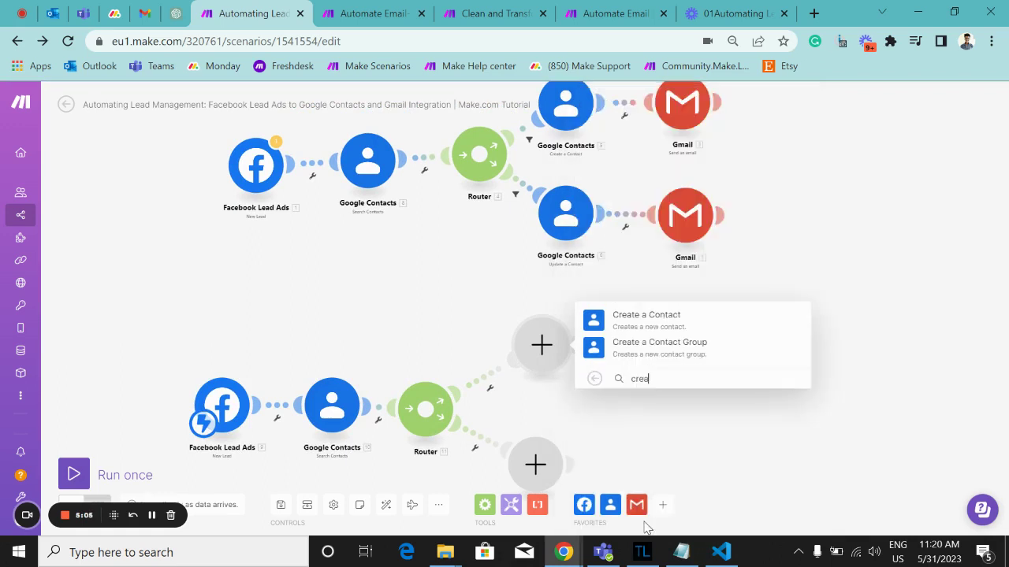
click(630, 323)
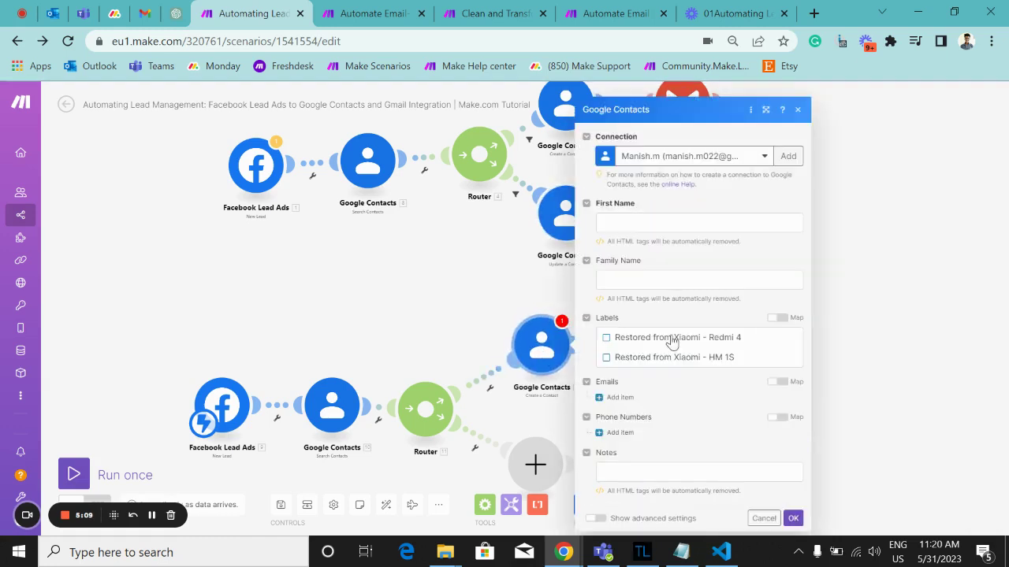
Map the new contact's First Name to Organizations: Name from the Search Contacts module and accept the module settings
click(636, 224)
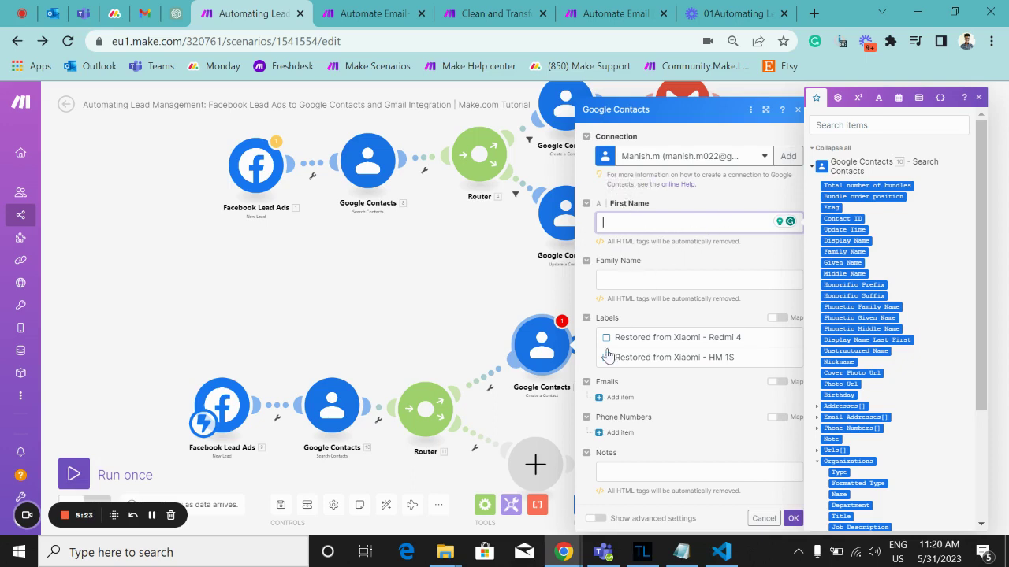
scroll(847, 224, down, 3)
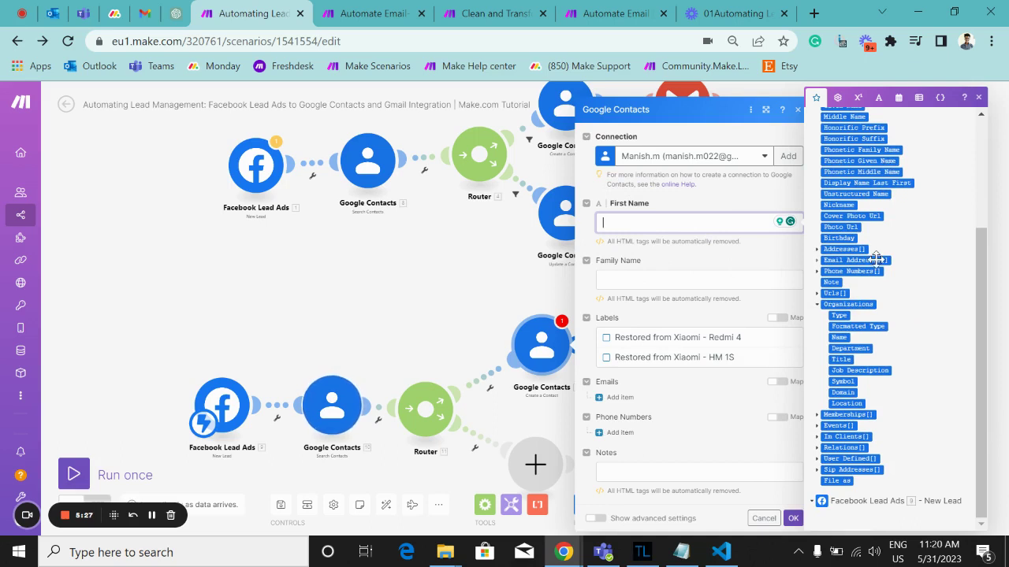
scroll(876, 259, up, 3)
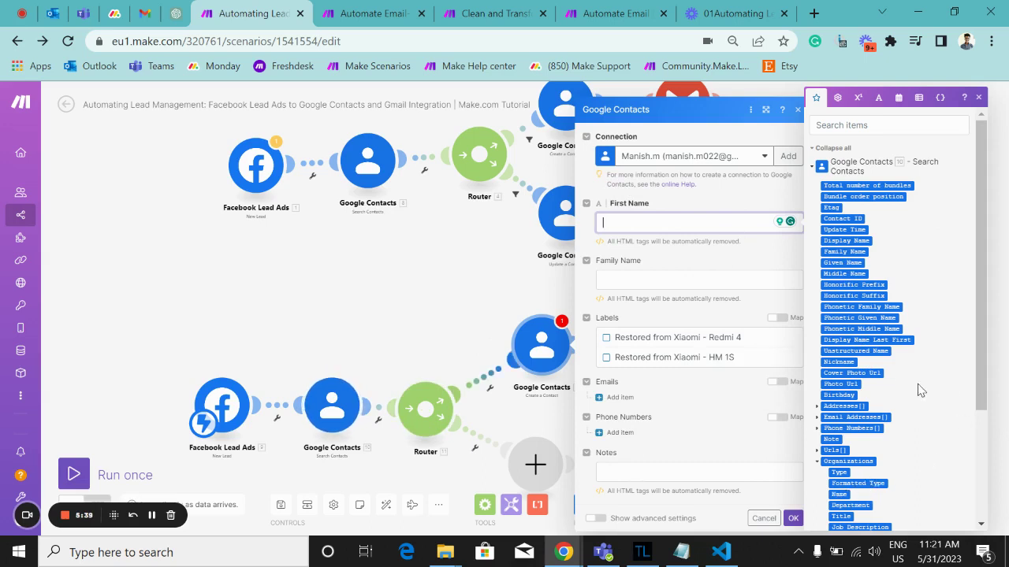
scroll(849, 404, down, 3)
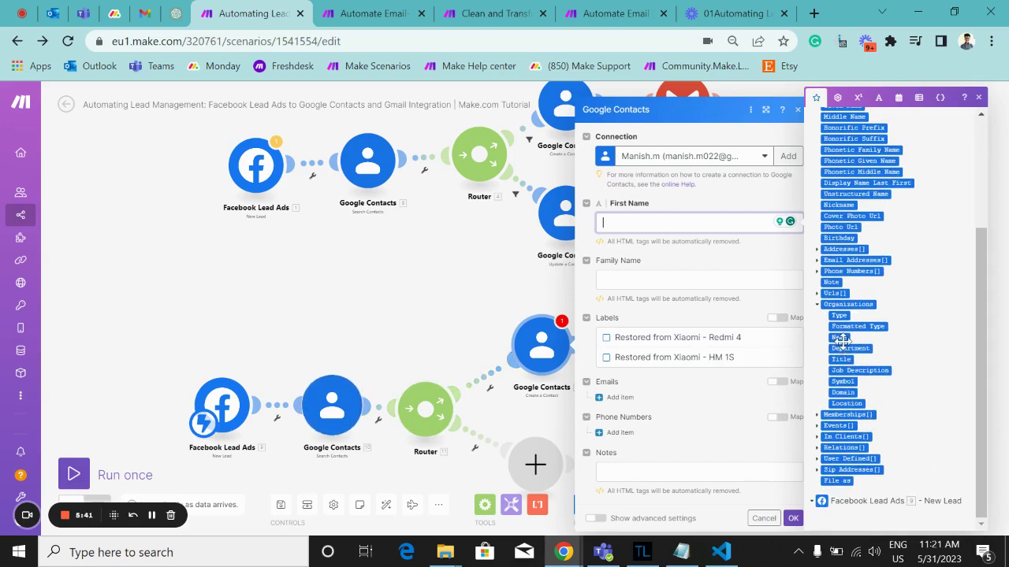
drag(840, 339, 802, 286)
drag(741, 223, 737, 221)
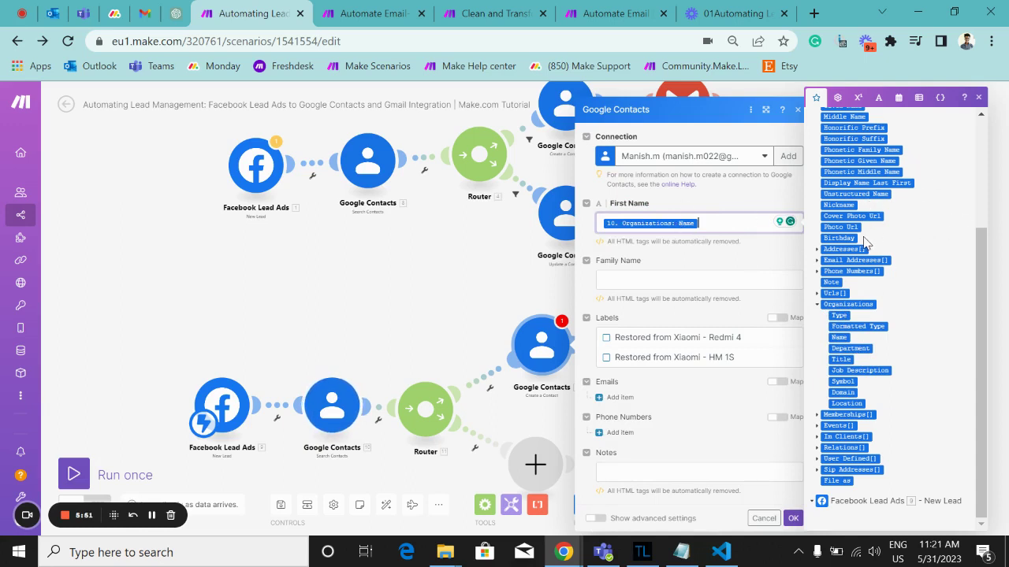
scroll(864, 244, up, 3)
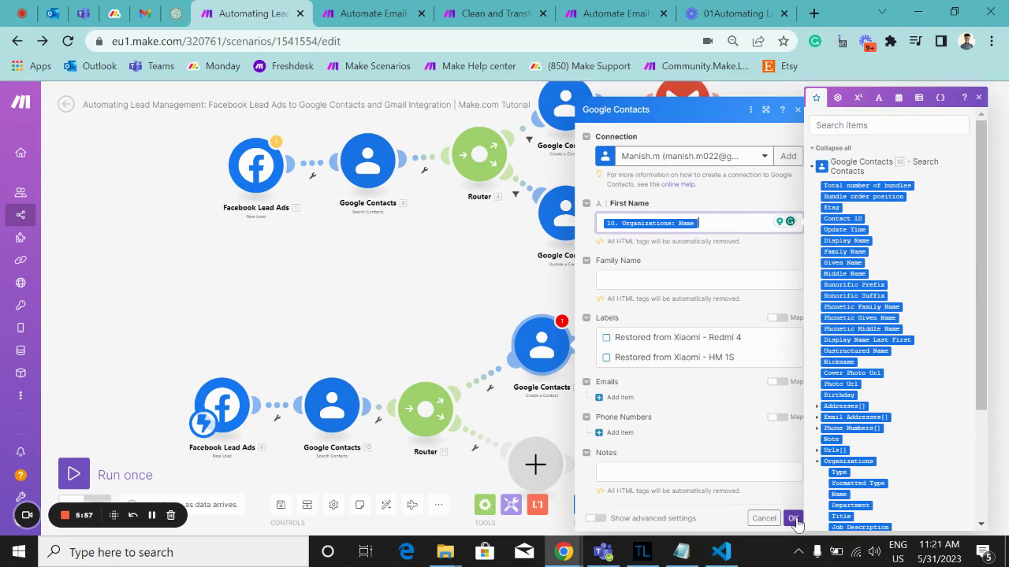
click(793, 519)
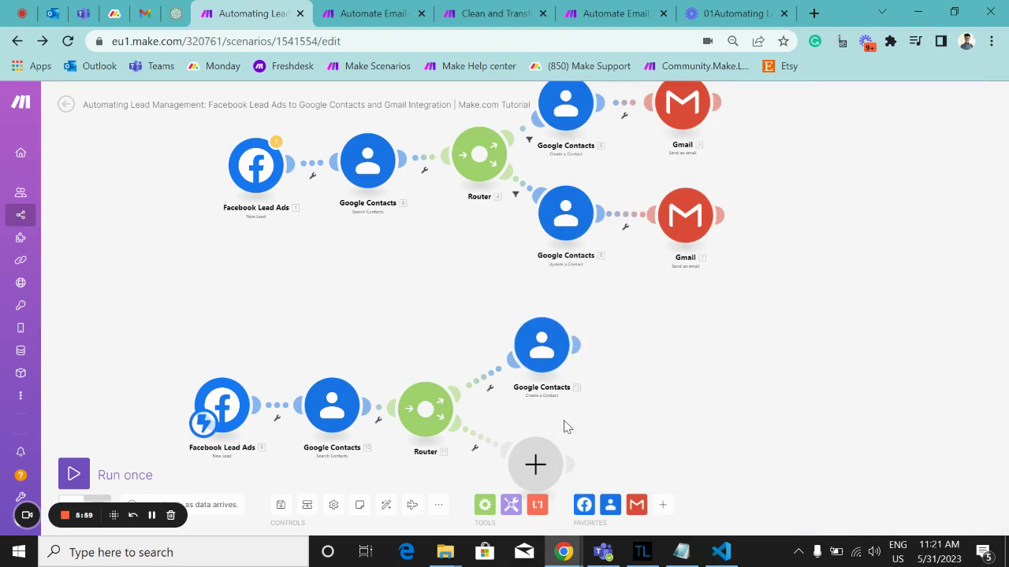
Review the filter condition on the original Router's Create a Contact route
drag(564, 427, 599, 354)
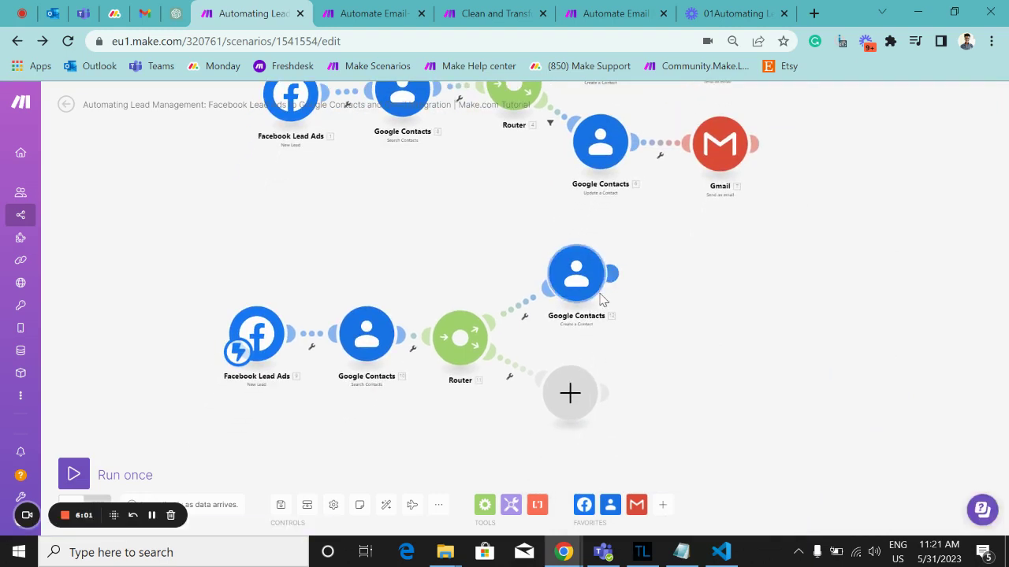
scroll(575, 276, up, 3)
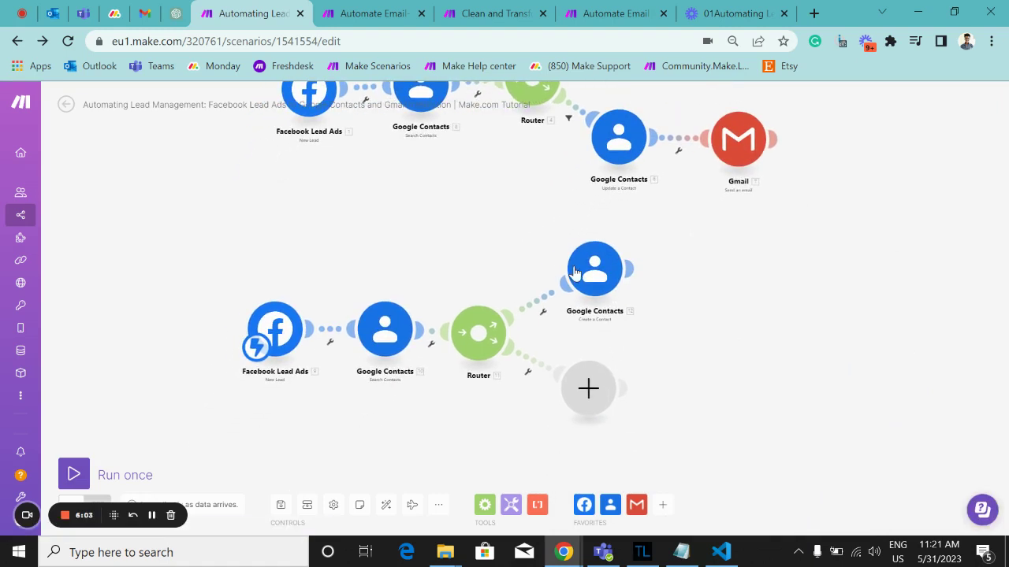
scroll(573, 273, down, 5)
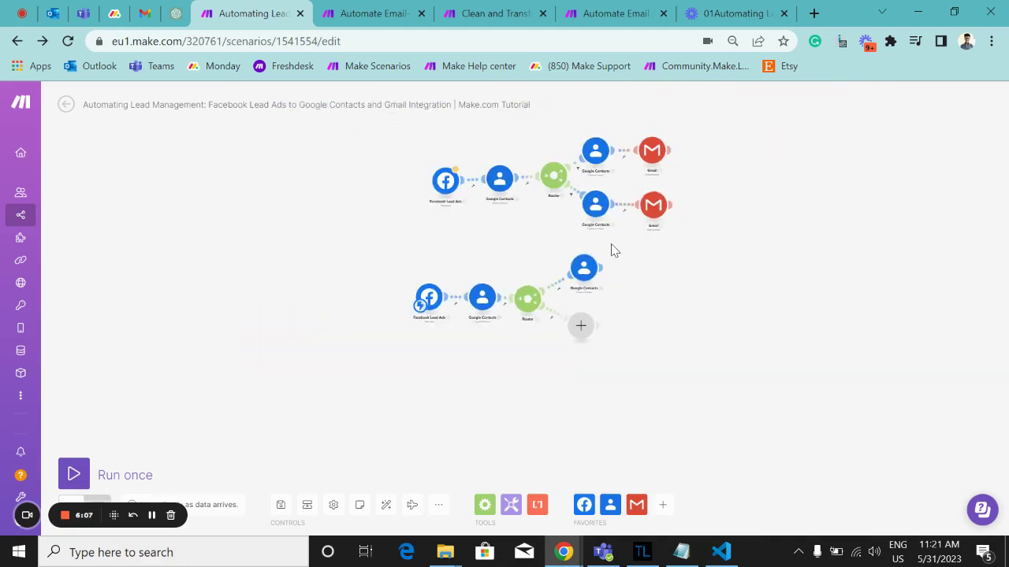
scroll(564, 306, up, 3)
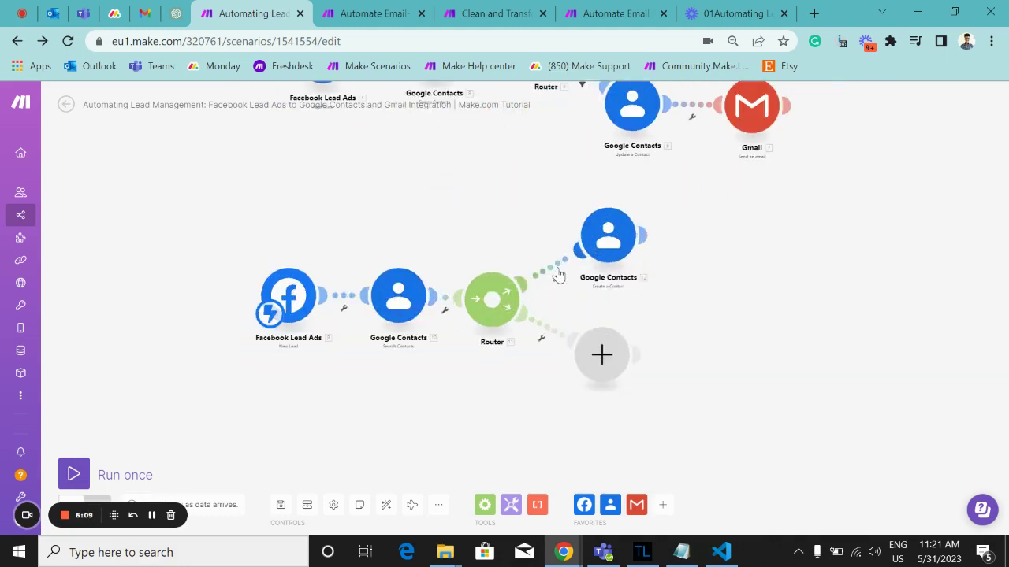
drag(527, 232, 541, 312)
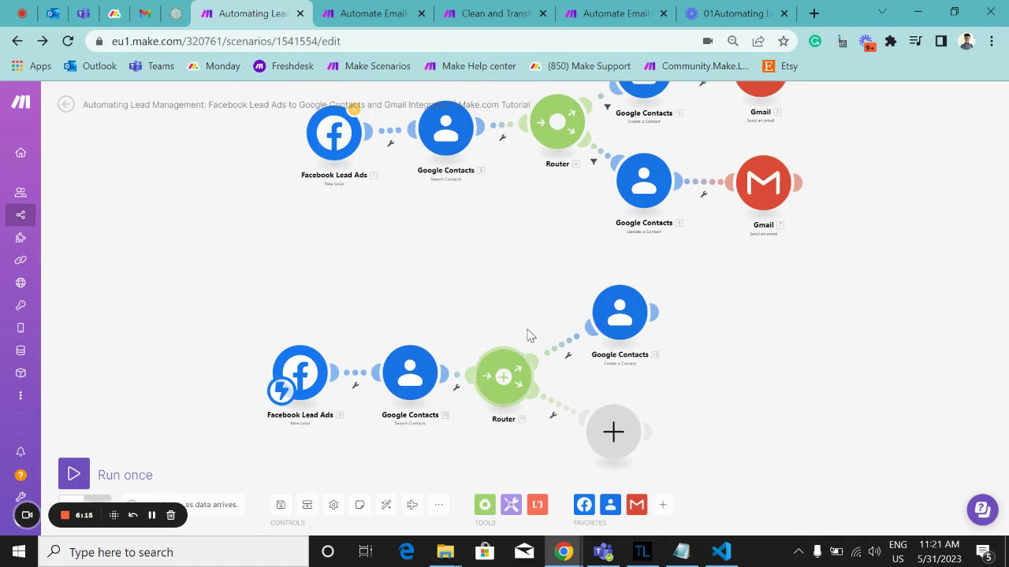
click(604, 104)
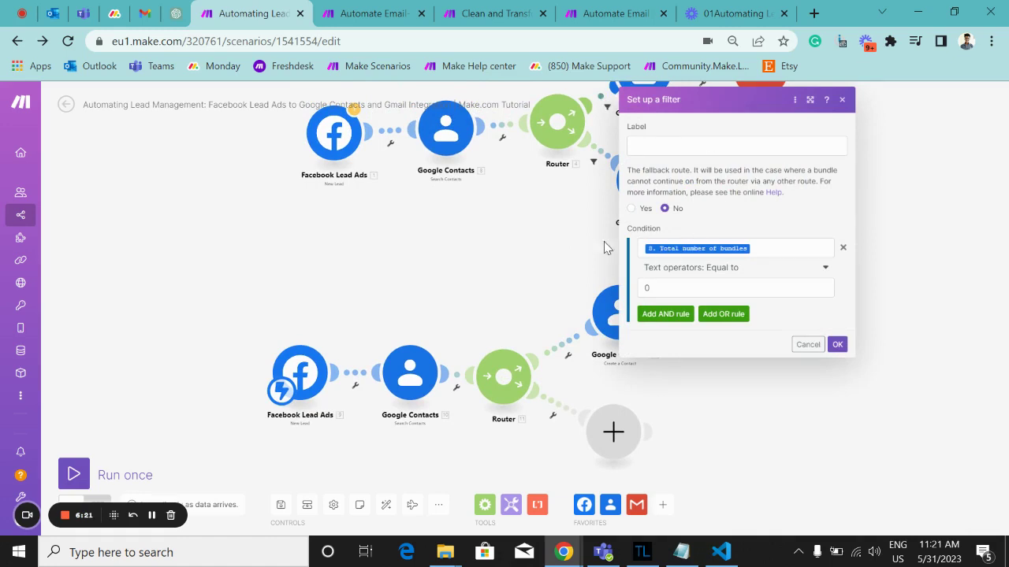
click(564, 285)
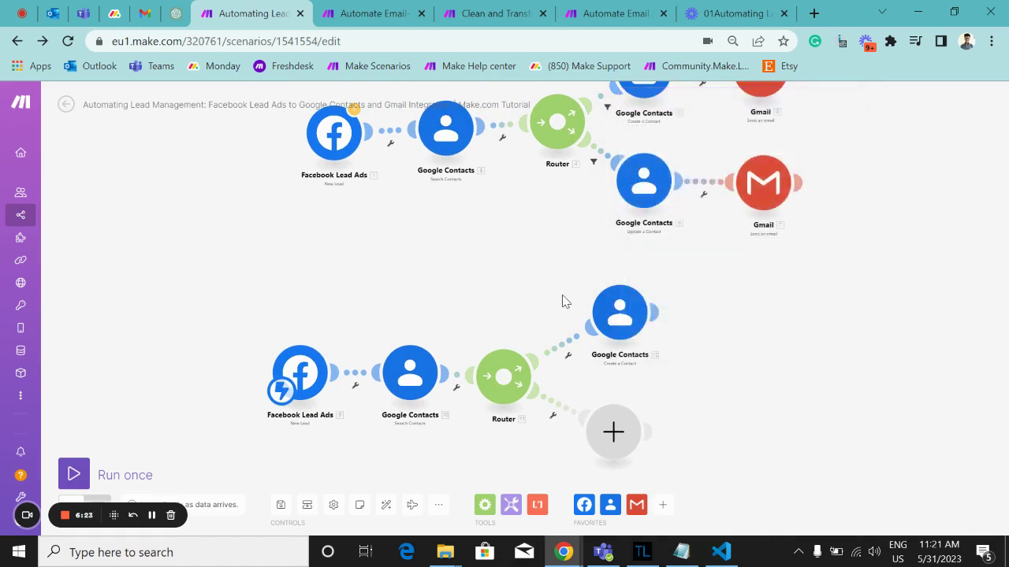
Set up a filter on the new Create a Contact route: Total number of bundles from Search Contacts, text operator Equal to, 0
click(568, 356)
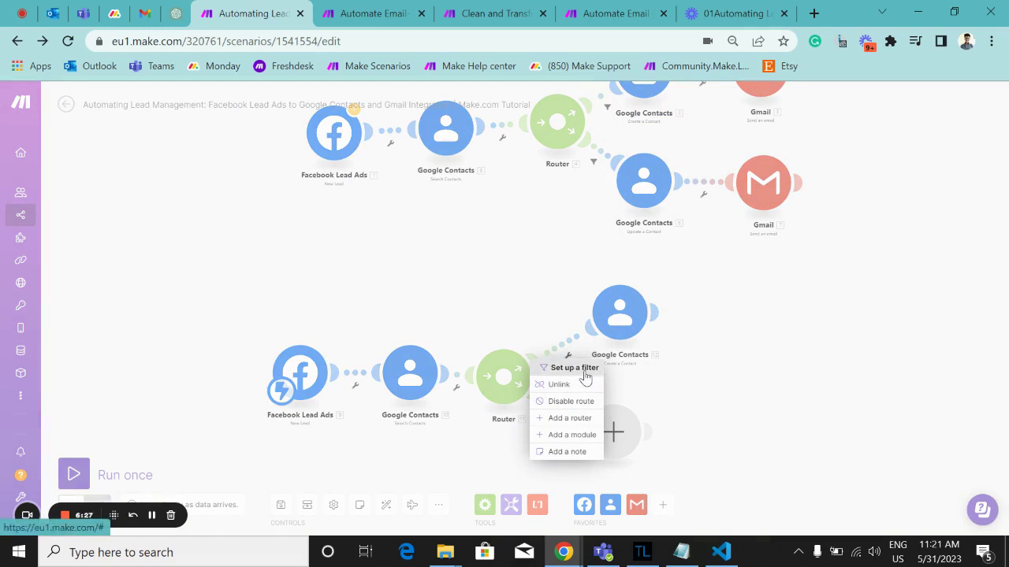
click(584, 376)
click(640, 372)
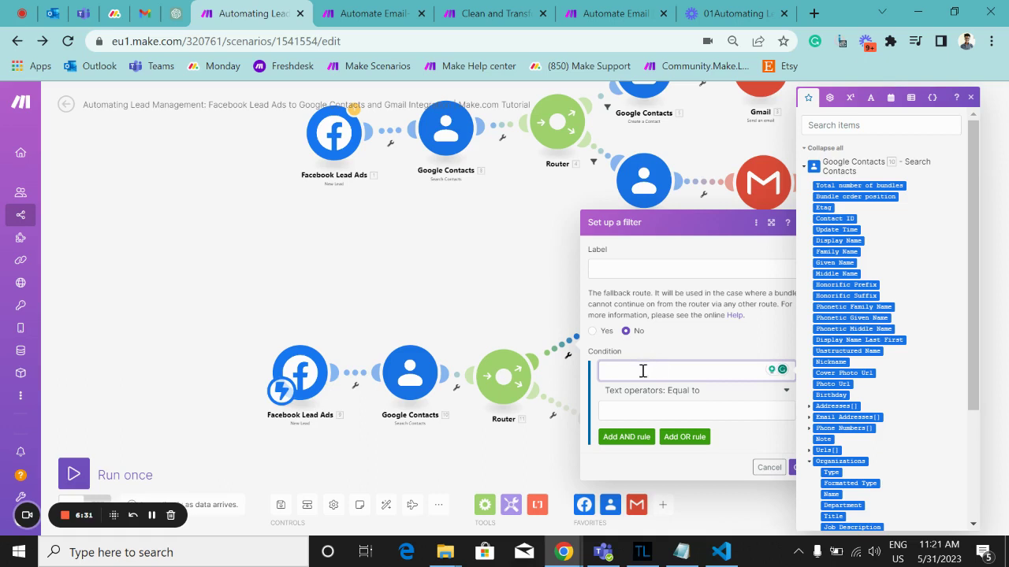
scroll(833, 275, down, 2)
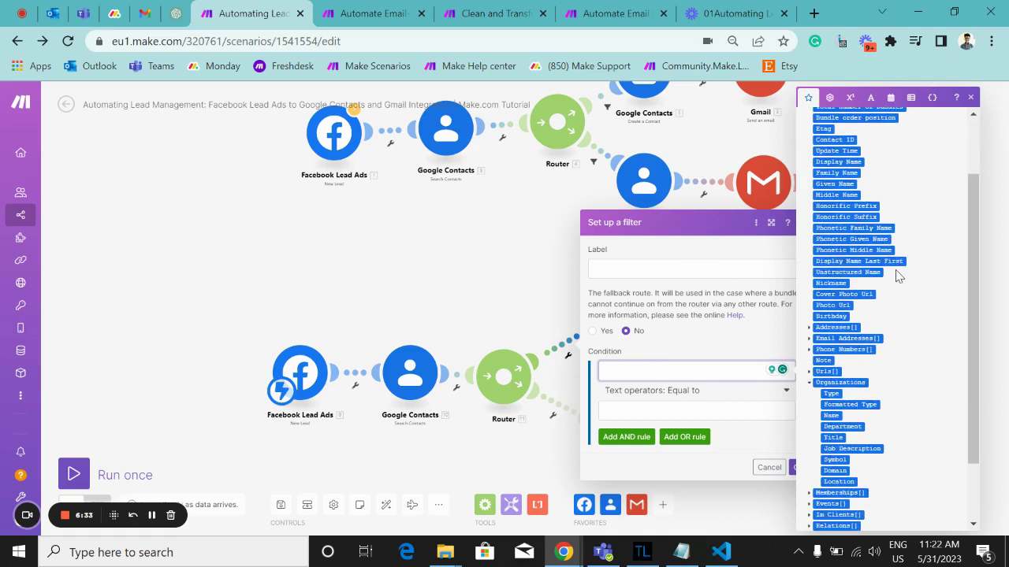
scroll(896, 273, up, 2)
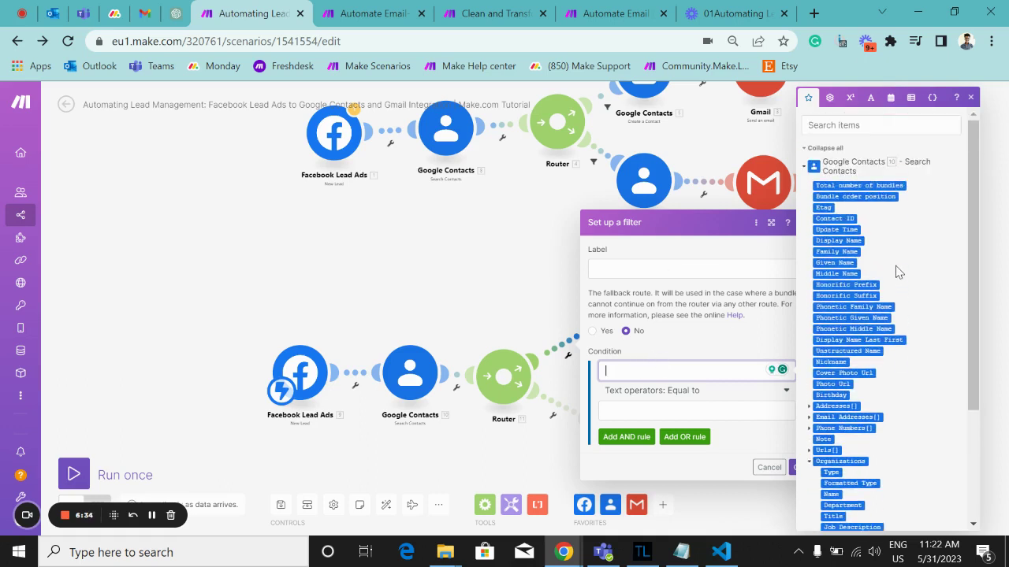
click(869, 196)
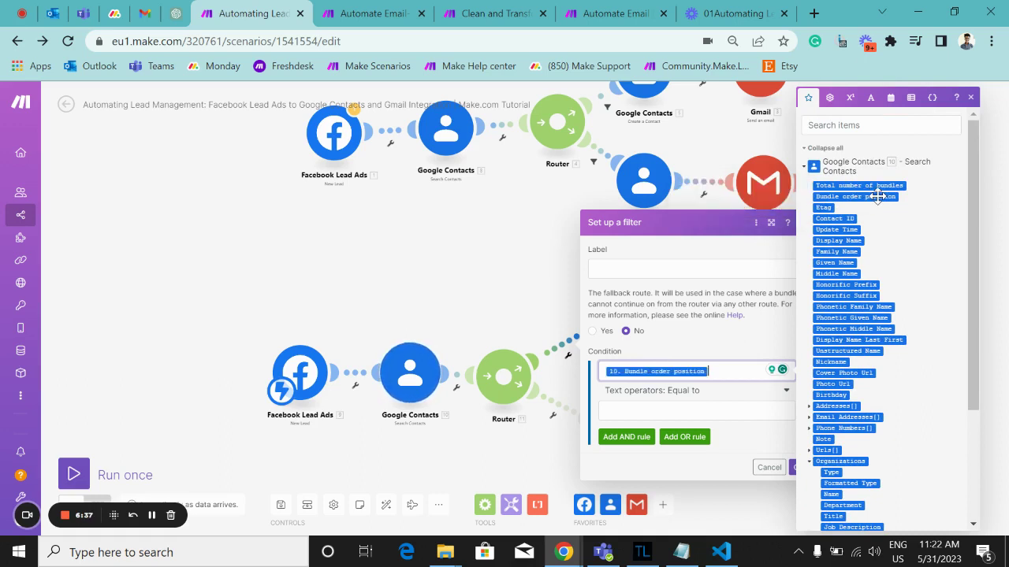
key(BackSpace)
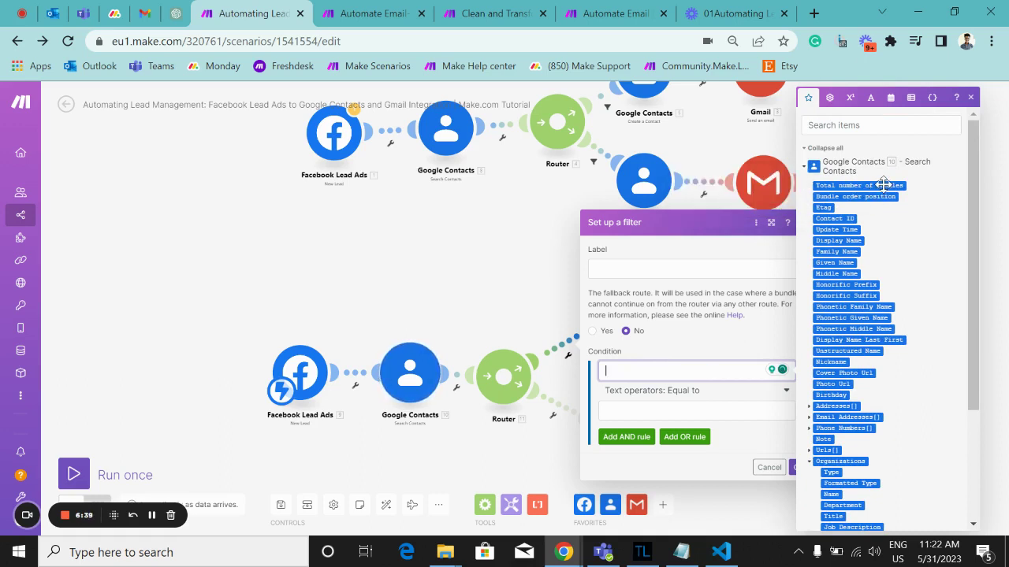
click(882, 185)
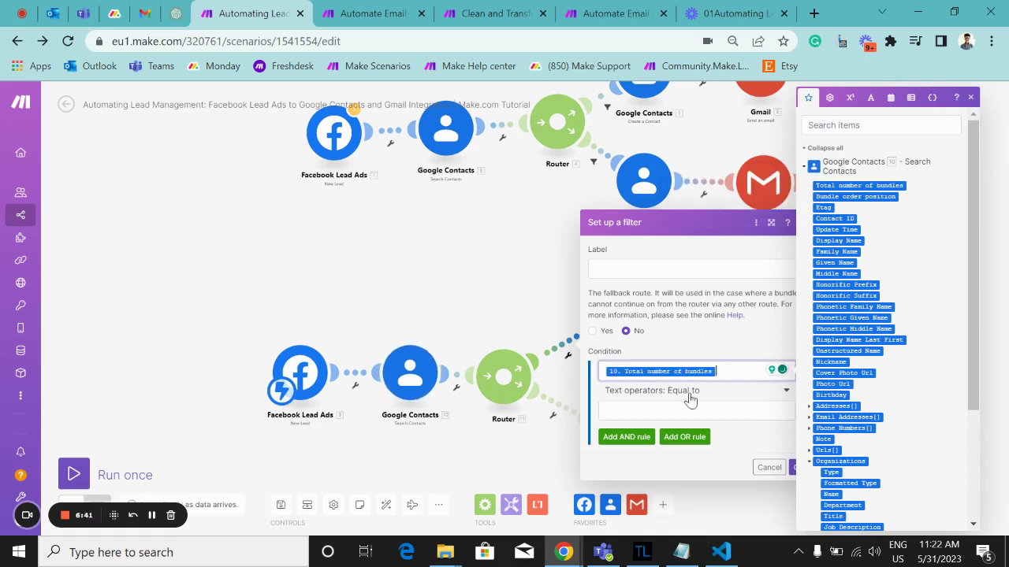
click(664, 409)
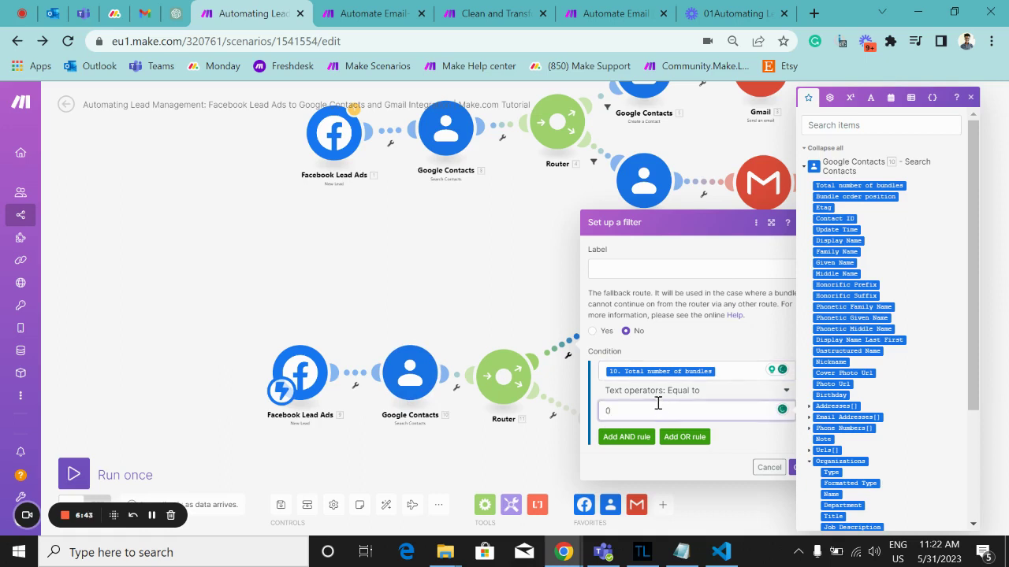
click(792, 466)
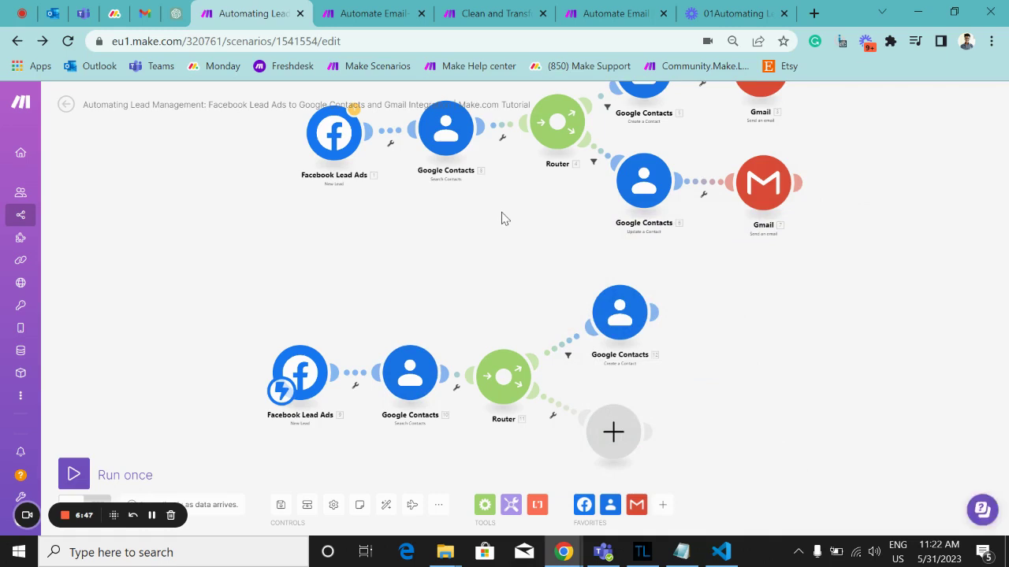
Recheck the filter condition on the new Router's Create a Contact route and close it
drag(471, 295, 479, 248)
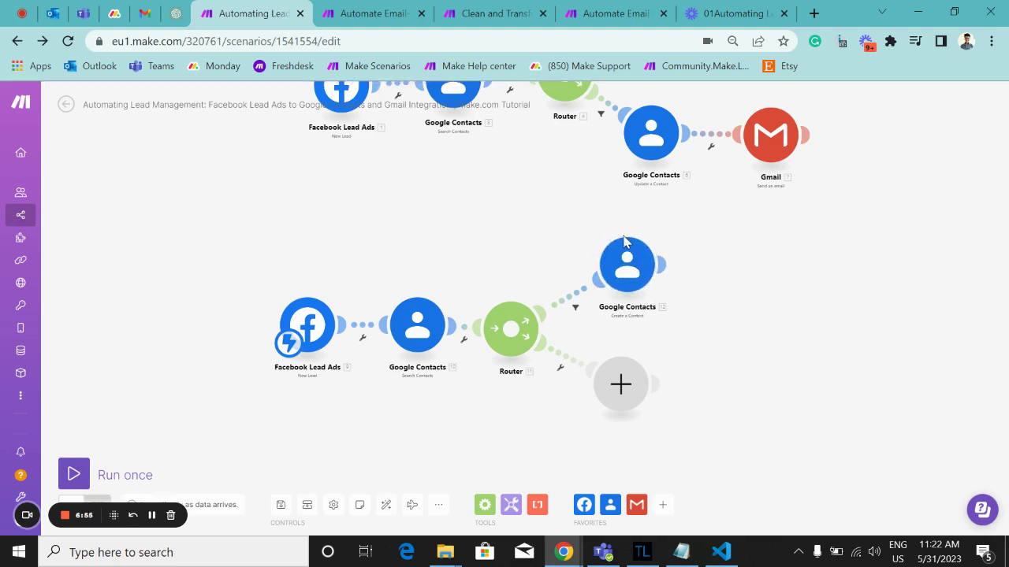
click(574, 304)
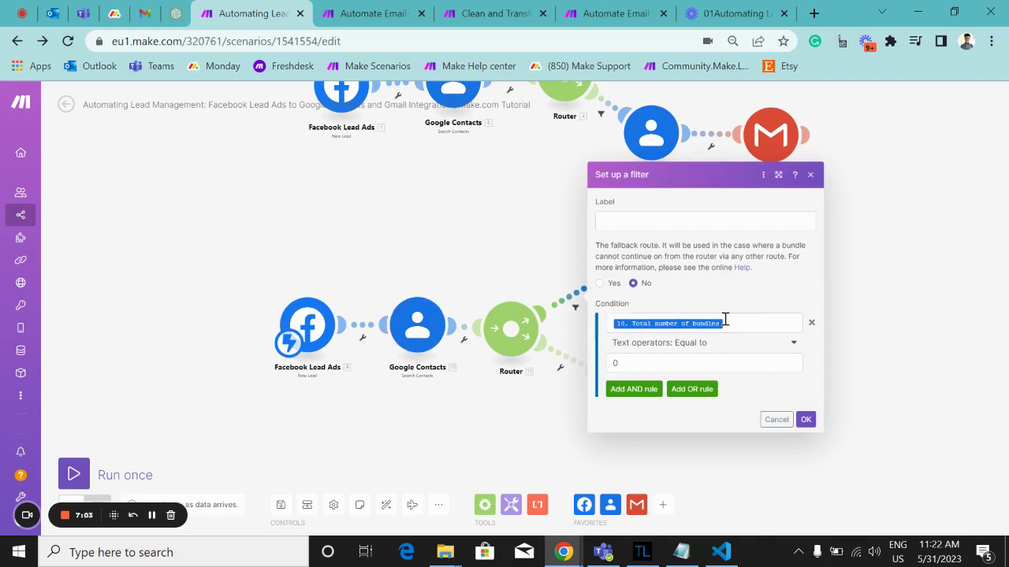
click(528, 259)
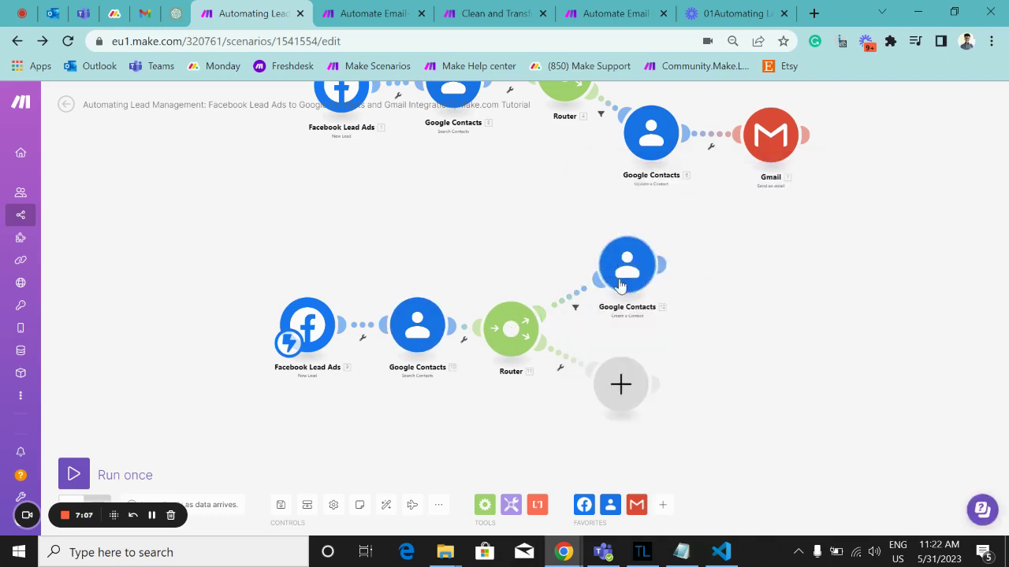
Add a Gmail Send an email module after the new Create a Contact module
click(666, 265)
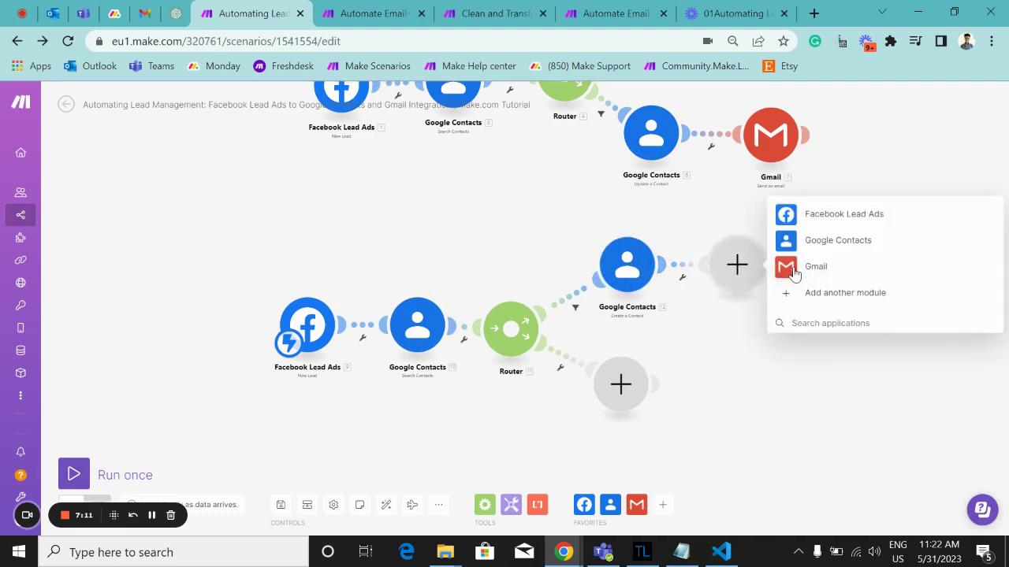
click(794, 271)
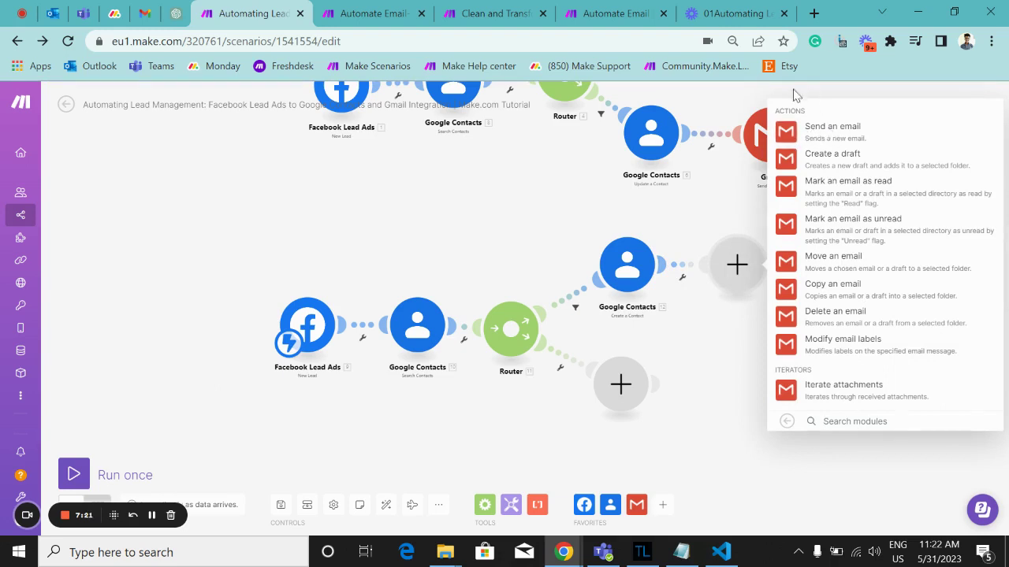
click(802, 129)
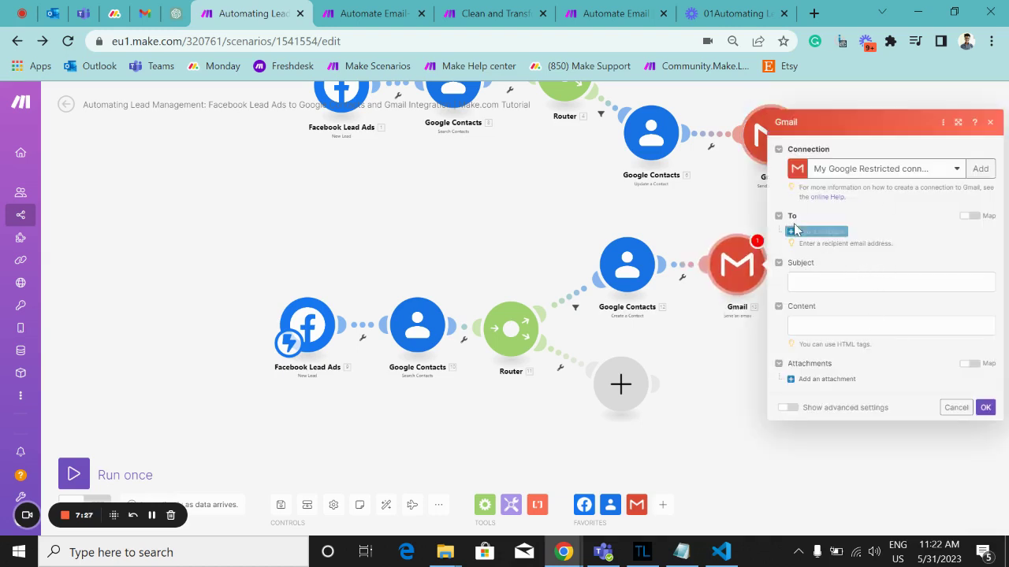
Examine the recipient mapping options, subject and content fields of the Gmail module on the Create a Contact route, leaving its settings unsaved
drag(727, 220, 497, 236)
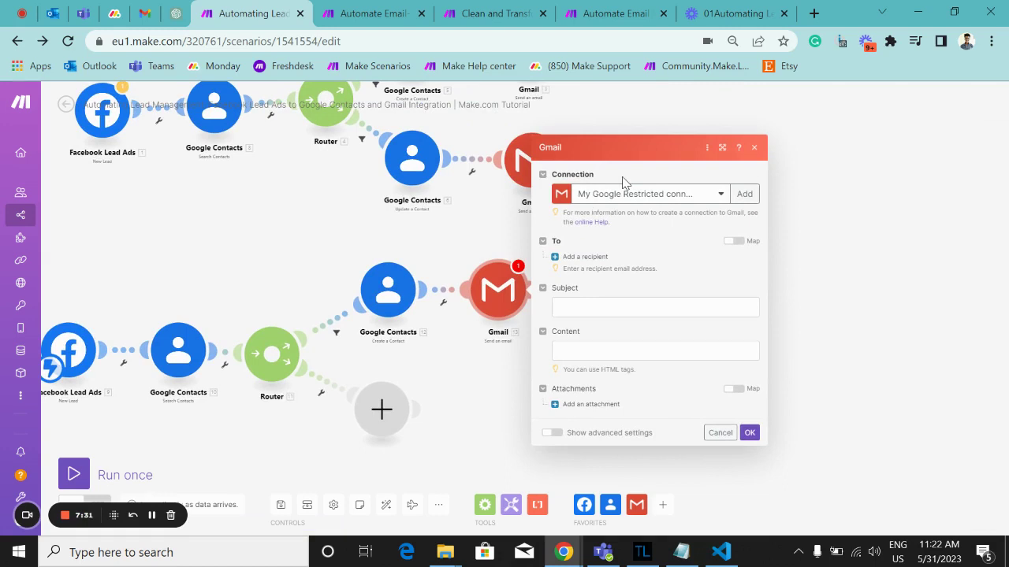
click(570, 257)
click(584, 250)
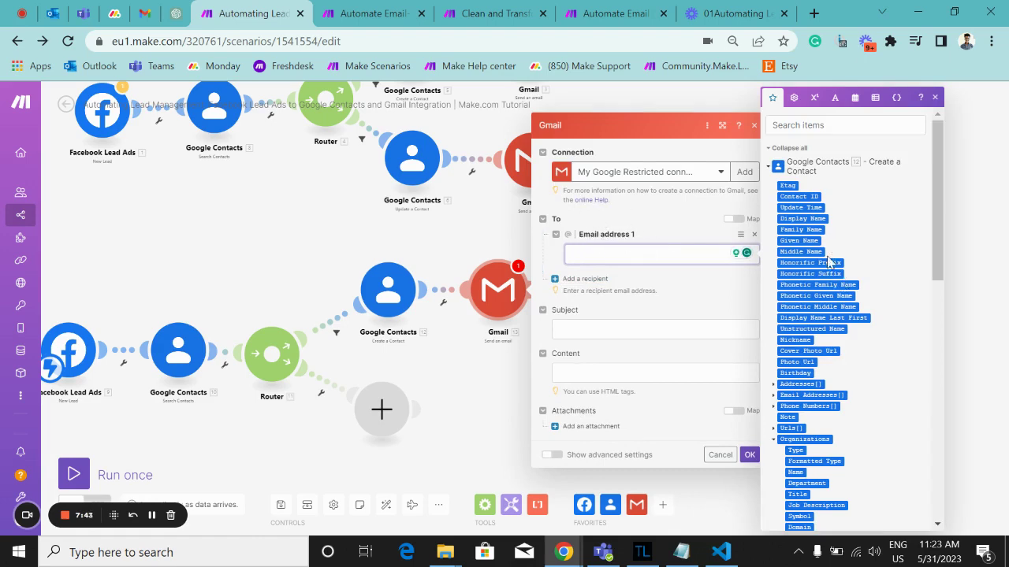
scroll(816, 429, down, 5)
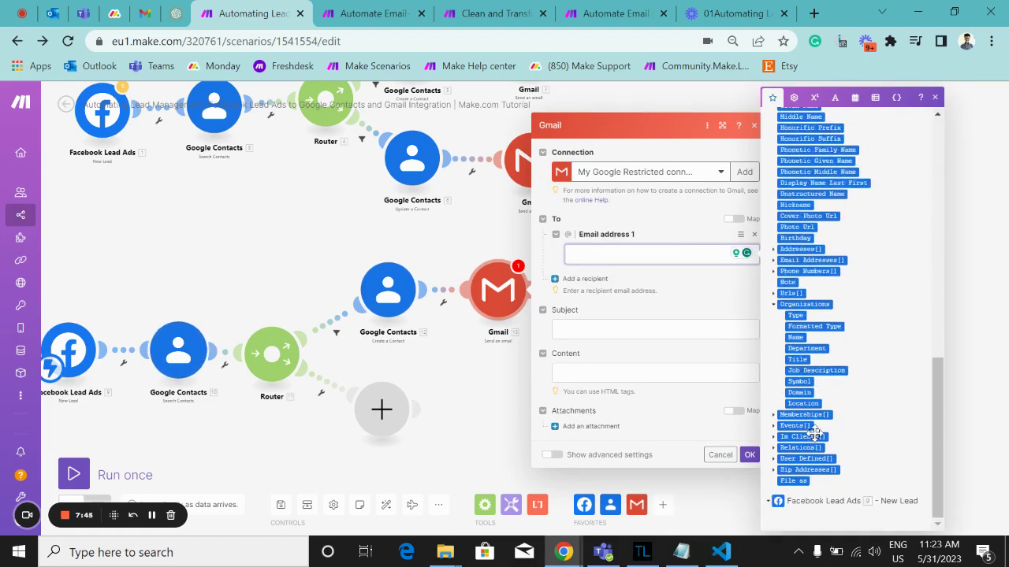
scroll(813, 410, down, 3)
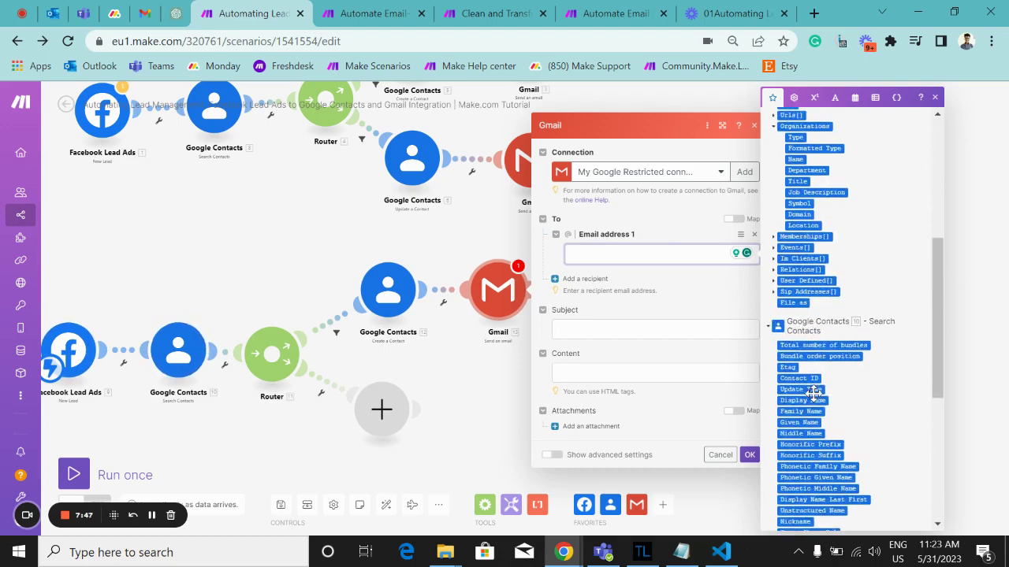
scroll(814, 391, up, 1)
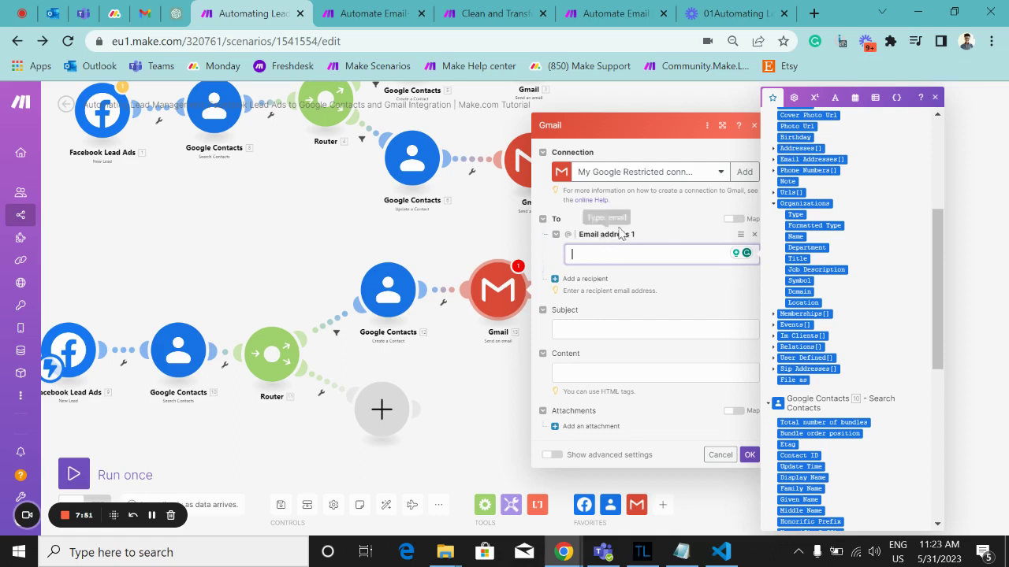
click(577, 325)
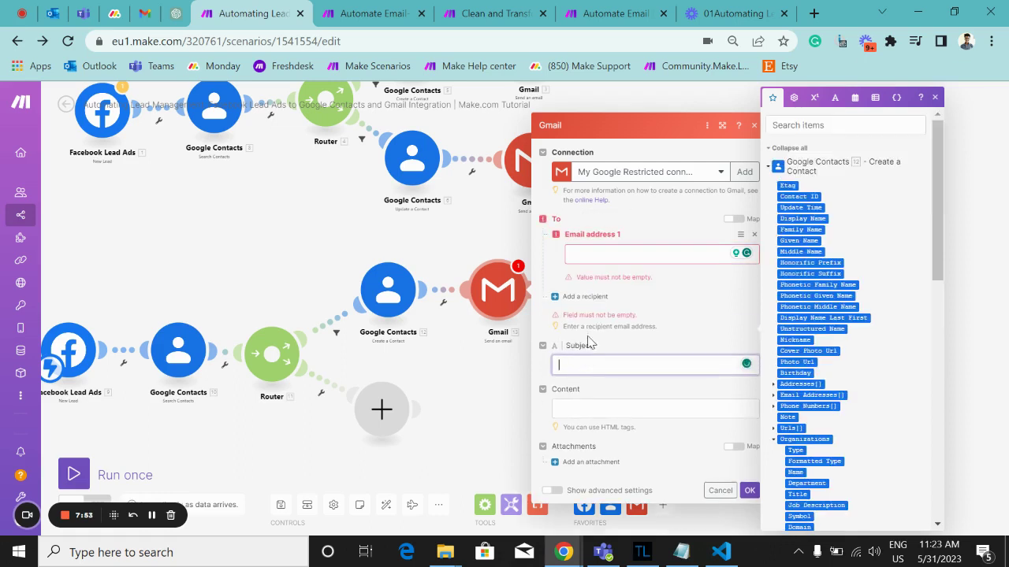
click(585, 408)
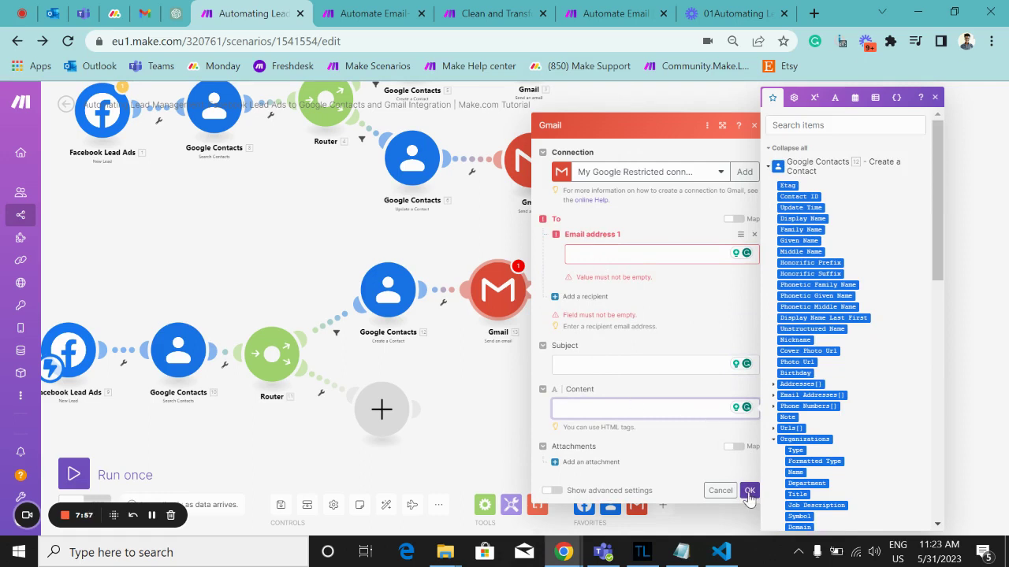
click(747, 491)
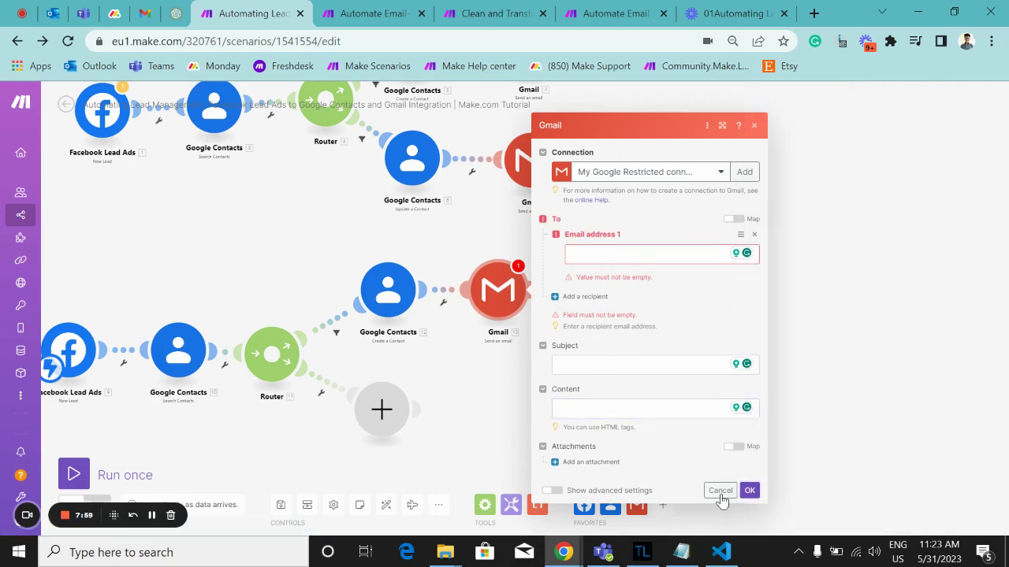
click(719, 491)
Add a Google Contacts Update a Contact module to the new Router's empty second route
drag(464, 355, 617, 325)
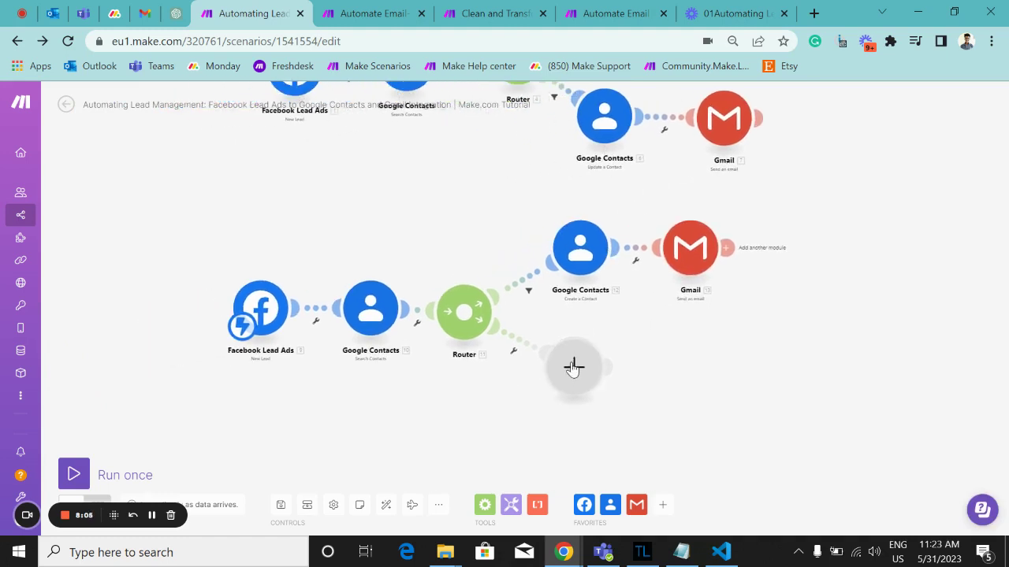
drag(575, 197, 639, 185)
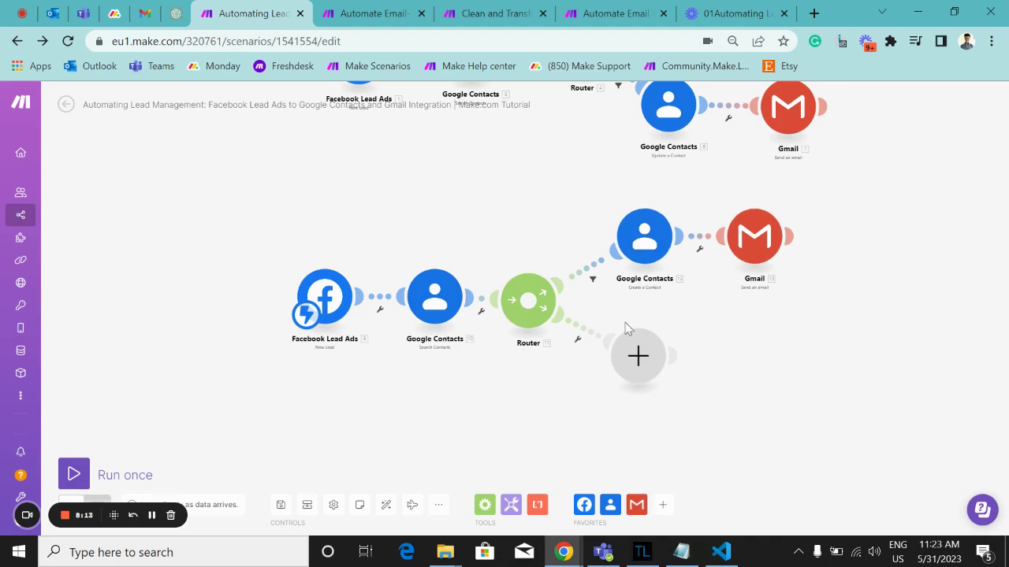
click(627, 366)
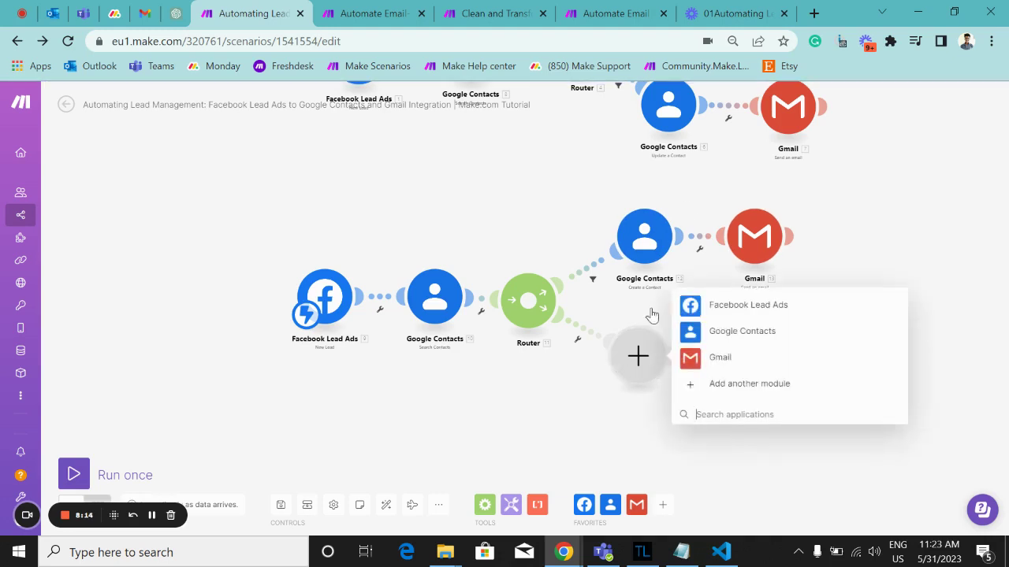
click(726, 334)
scroll(728, 366, down, 2)
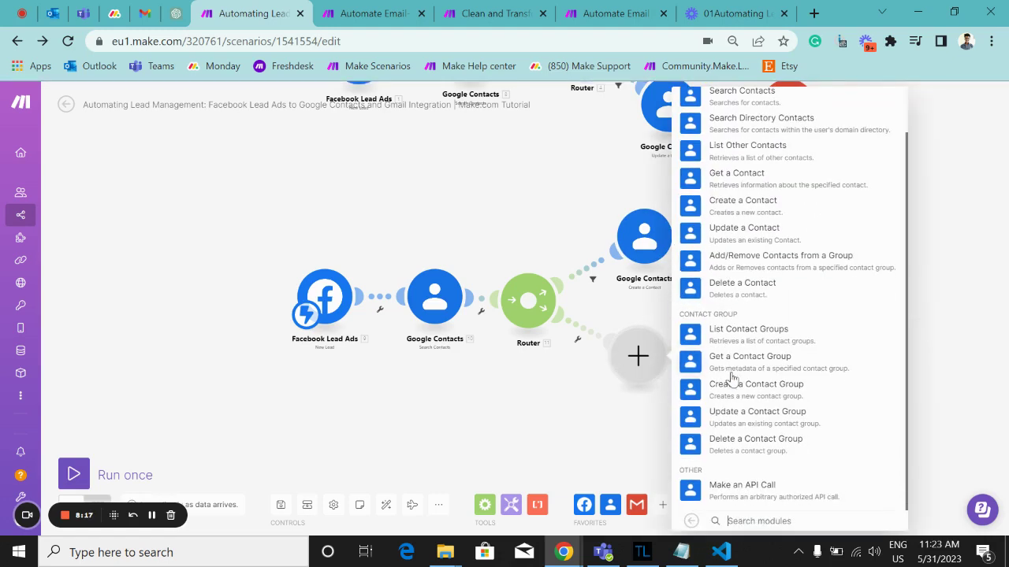
text(up)
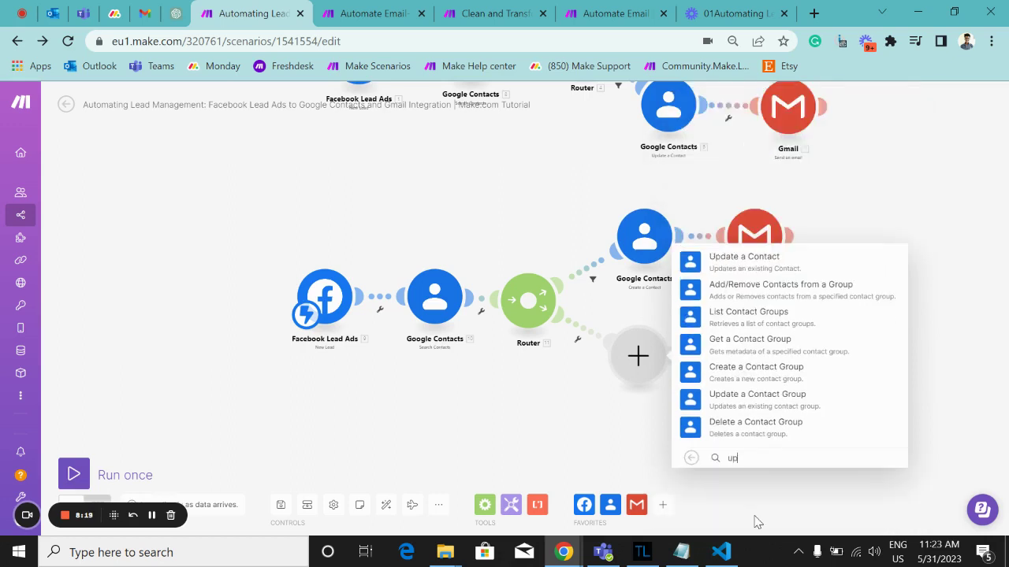
click(757, 262)
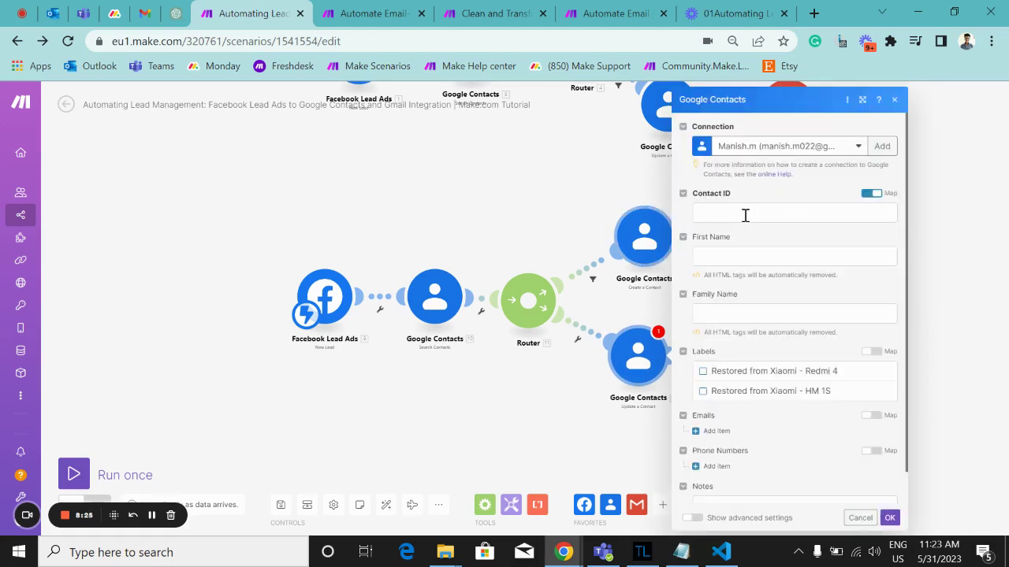
Map the Contact ID from Search Contacts into the Update a Contact module's Contact ID and save the module
click(744, 214)
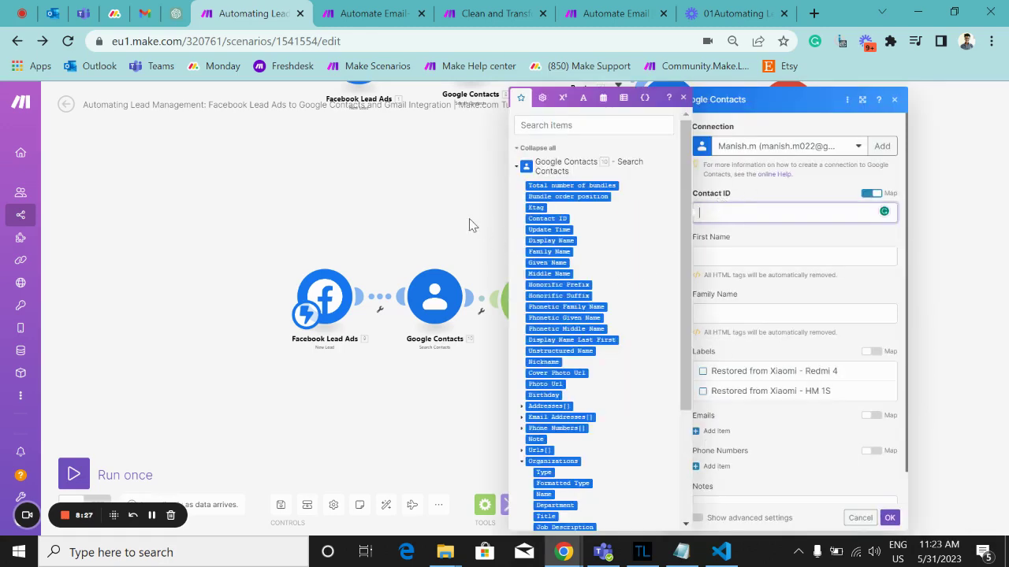
drag(469, 225, 321, 199)
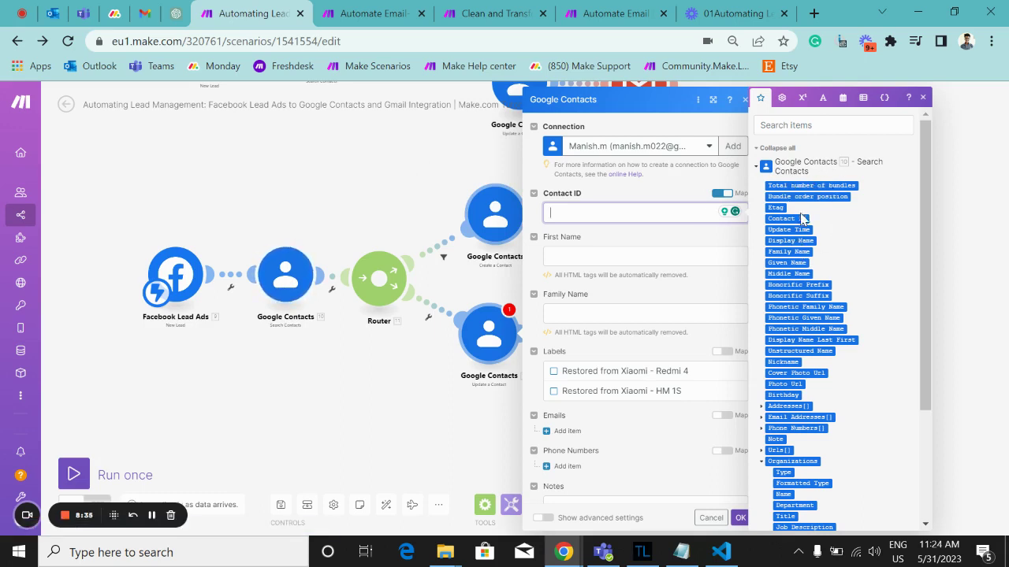
drag(798, 219, 626, 213)
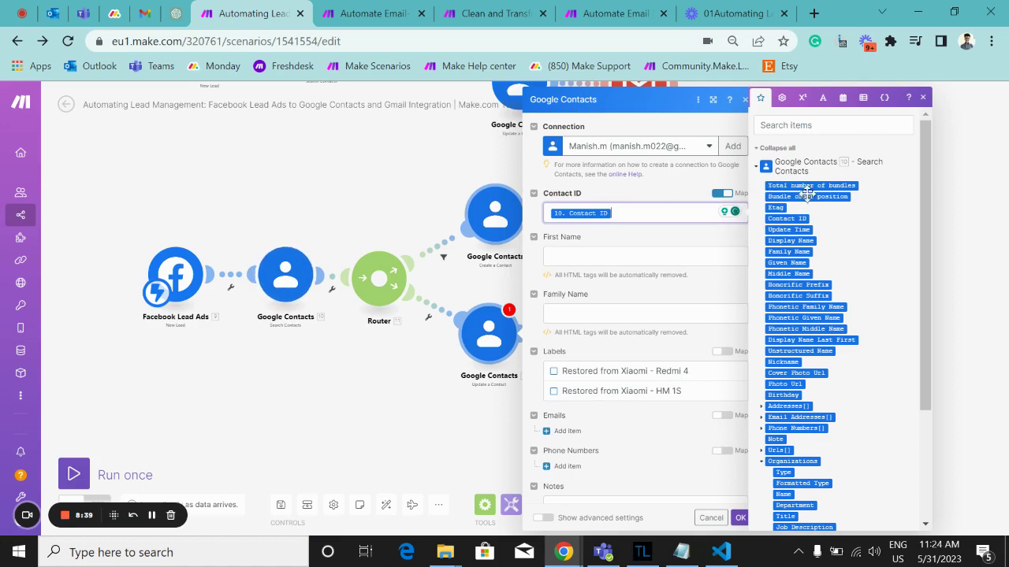
click(802, 219)
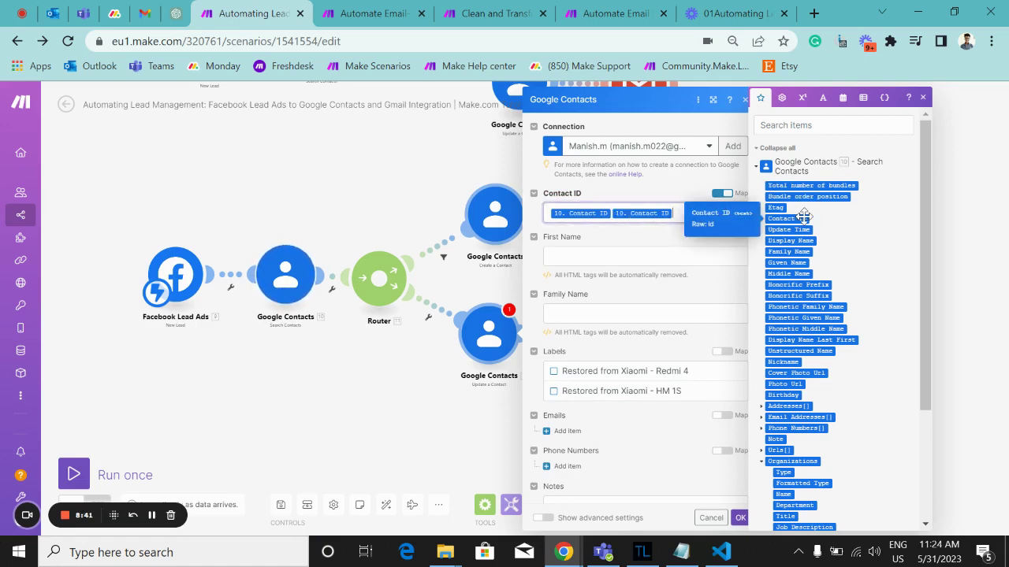
key(BackSpace)
scroll(643, 294, down, 1)
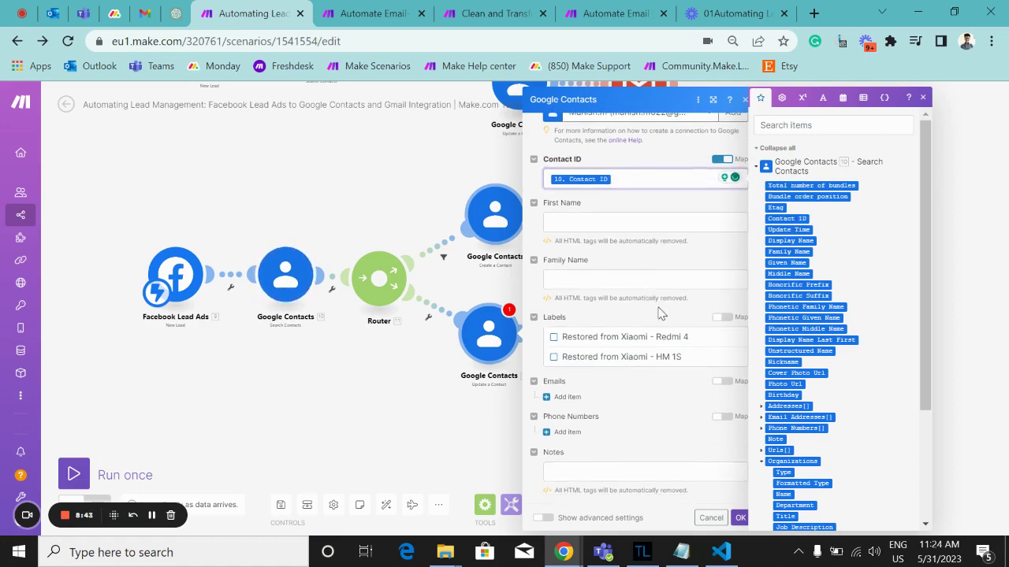
click(741, 517)
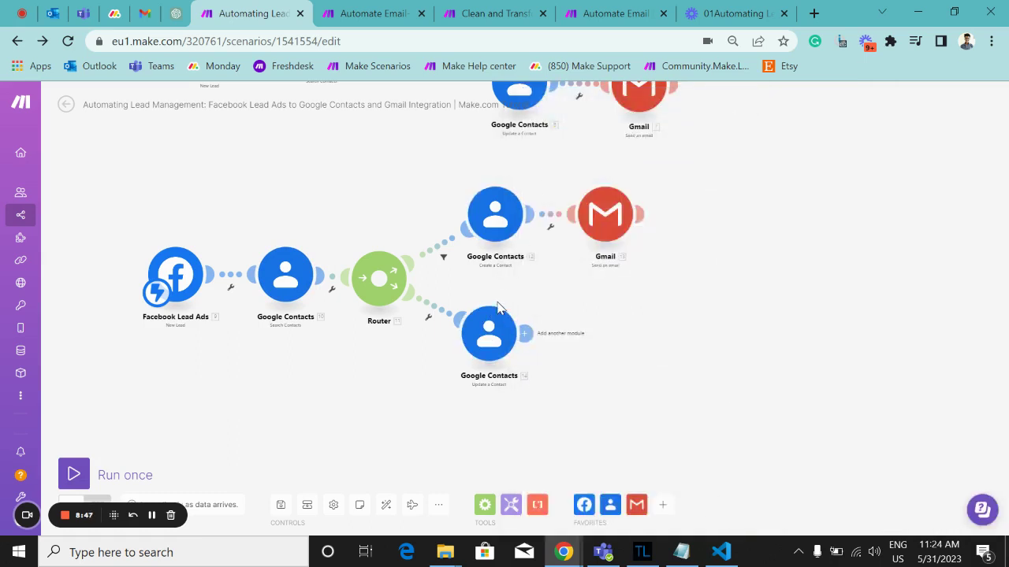
Set up a filter on the Update a Contact route: Total number of bundles from Search Contacts, text operator Equal to (case insensitive), 0
click(433, 312)
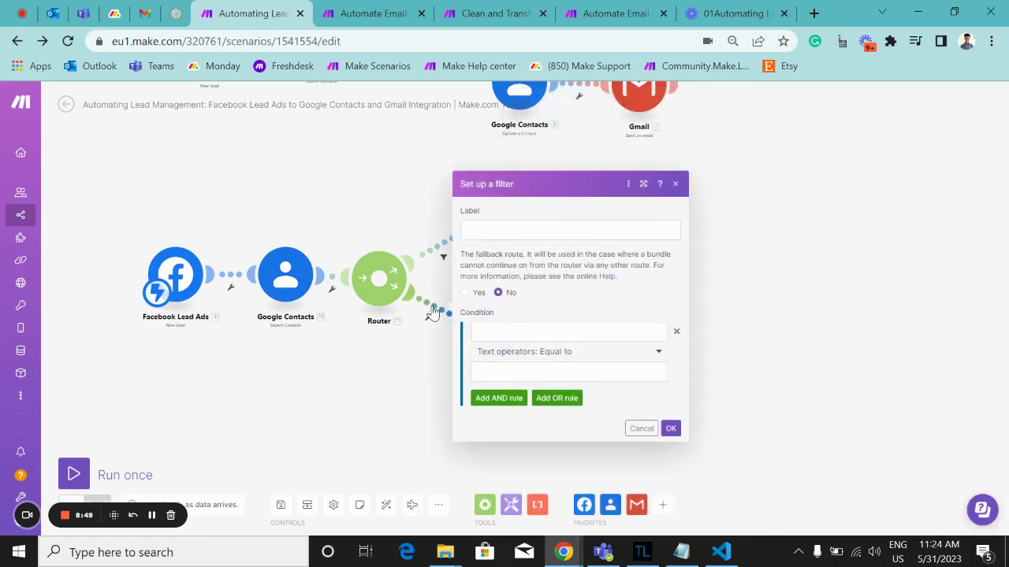
click(533, 331)
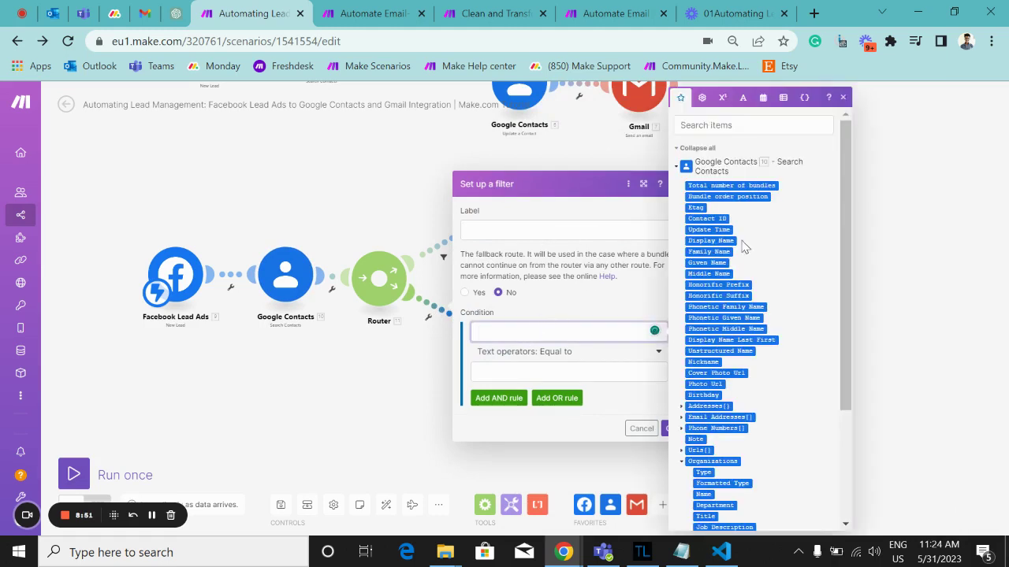
scroll(745, 248, down, 5)
scroll(741, 236, up, 5)
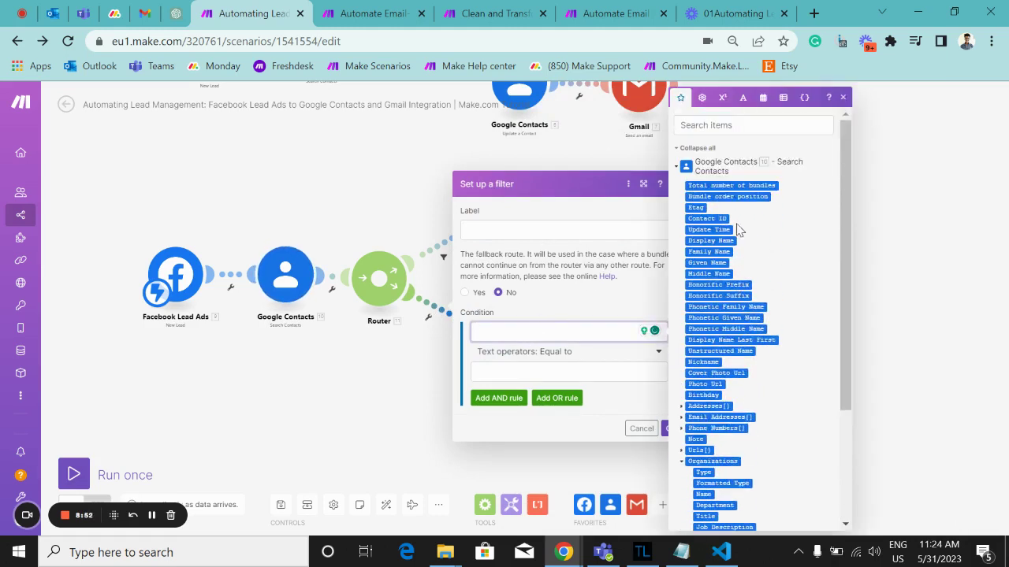
click(720, 188)
click(590, 356)
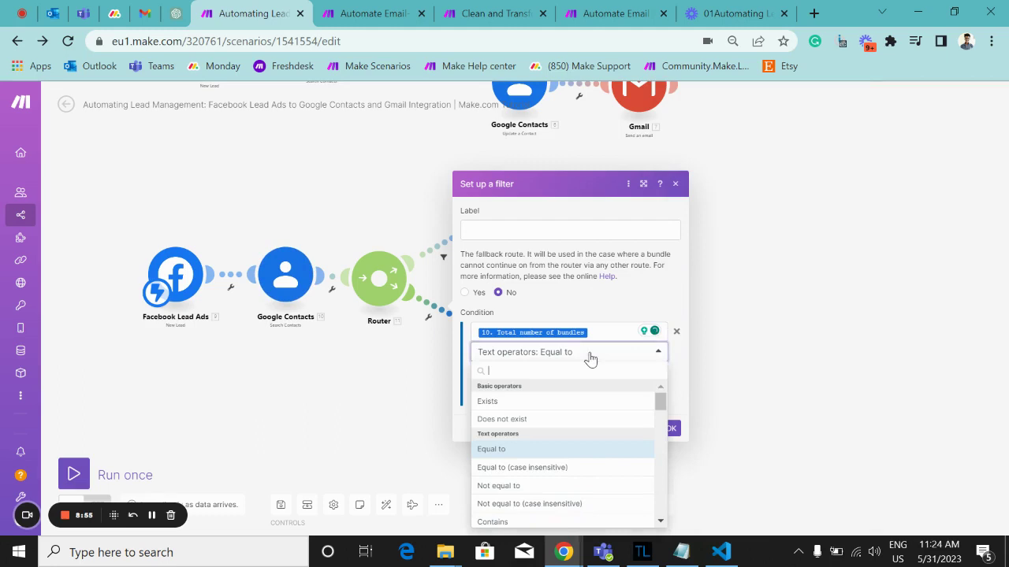
click(529, 468)
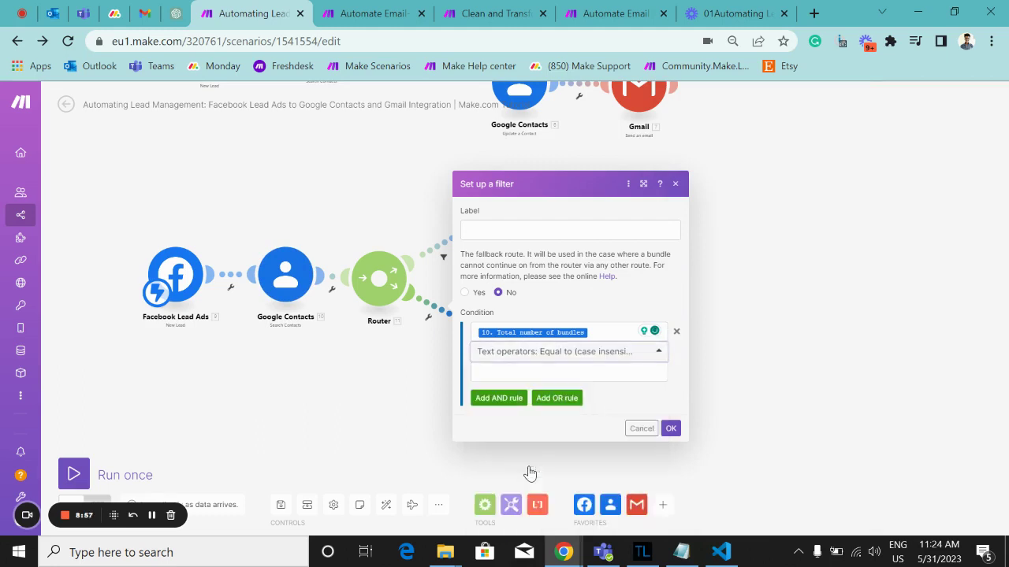
click(520, 372)
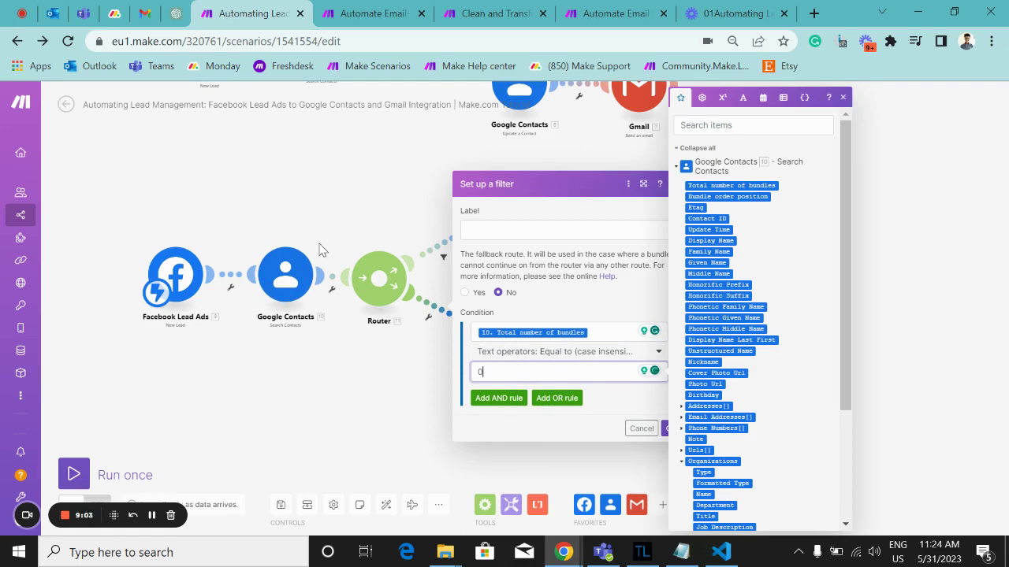
click(667, 428)
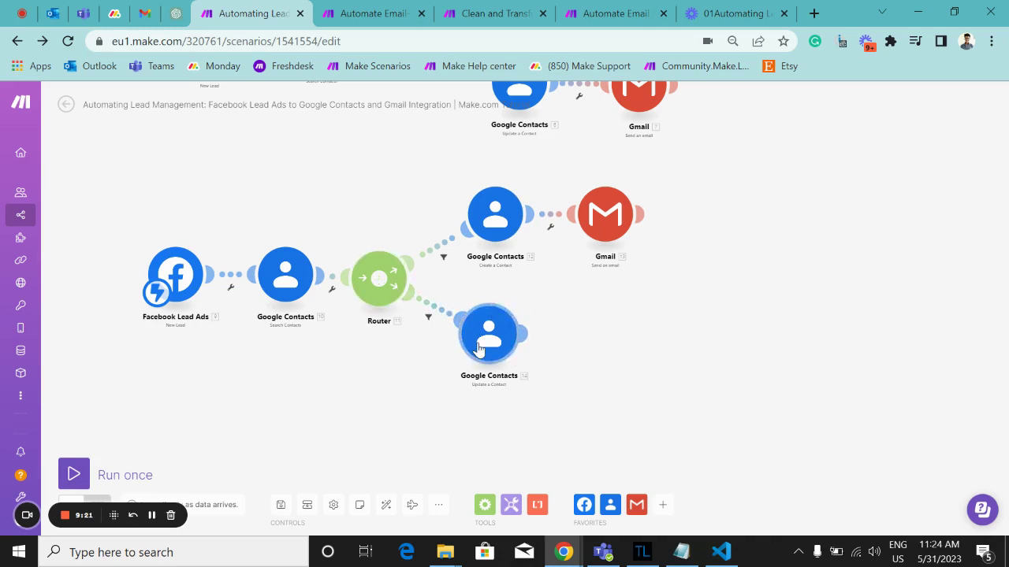
Add a Gmail Send an email module after the new Update a Contact module
click(525, 329)
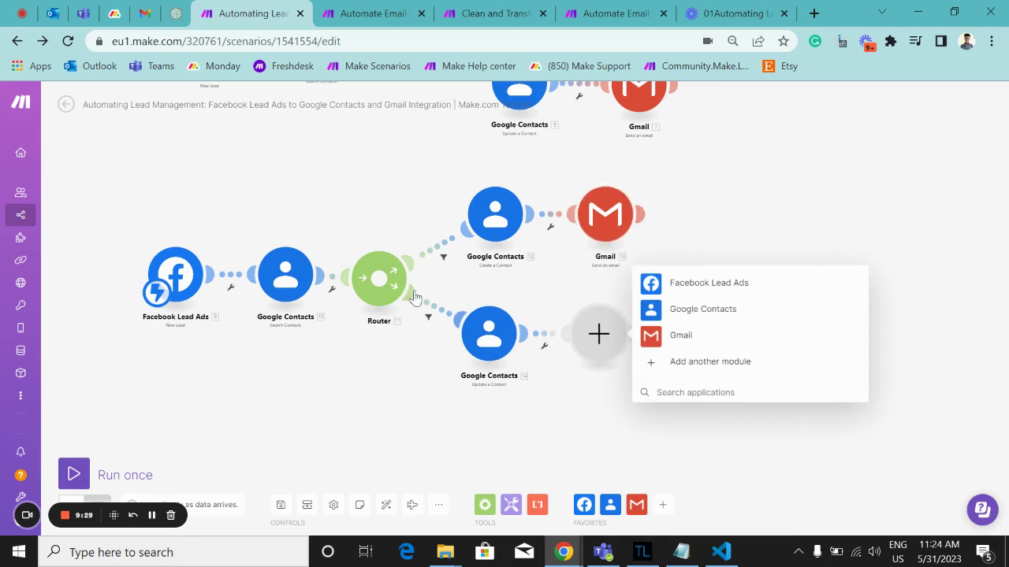
click(699, 343)
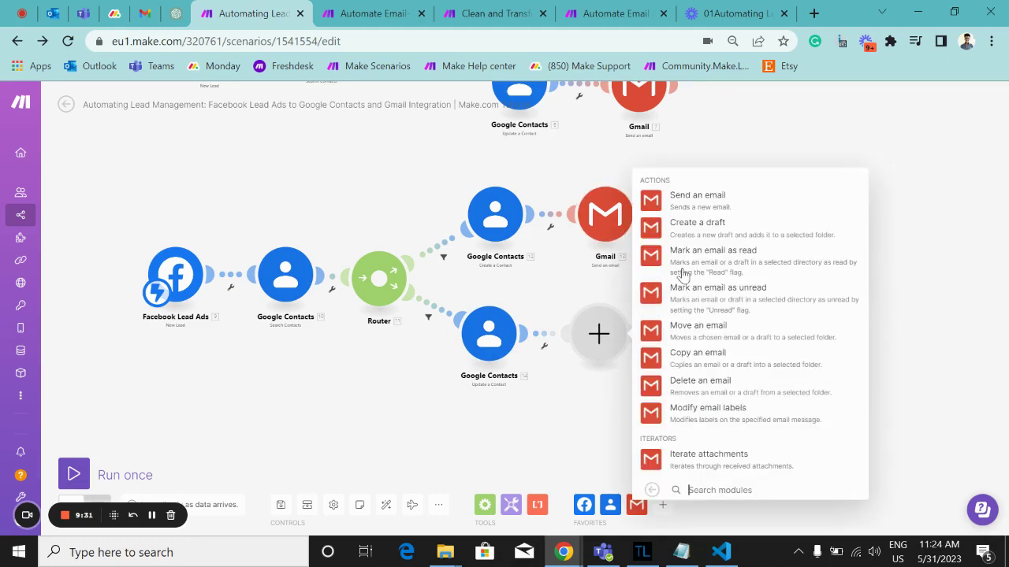
click(680, 197)
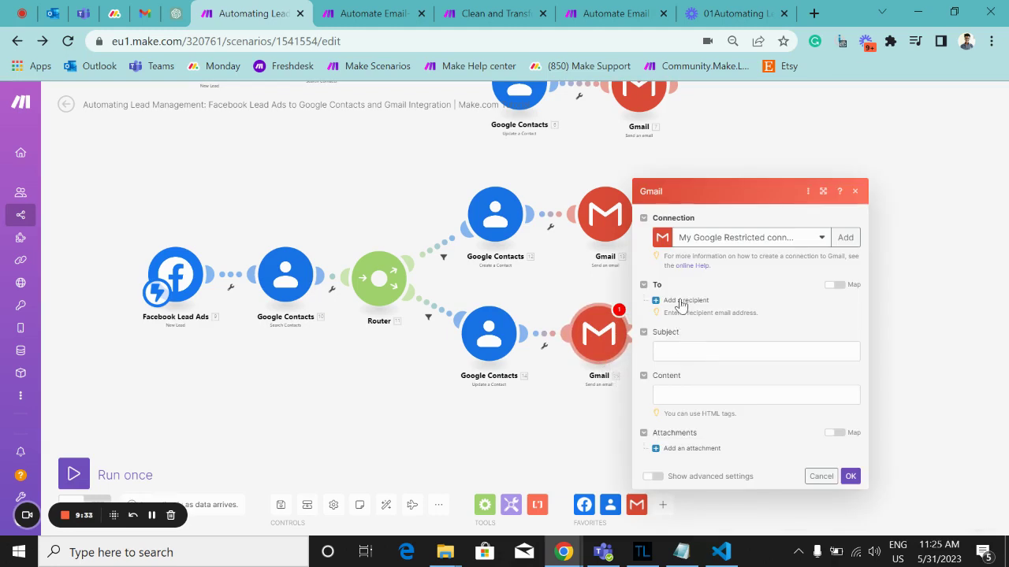
Try mapping the Gmail recipient to the Email Addresses[] Value from Update a Contact, look at the subject and content fields, and discard the settings
click(684, 300)
click(695, 293)
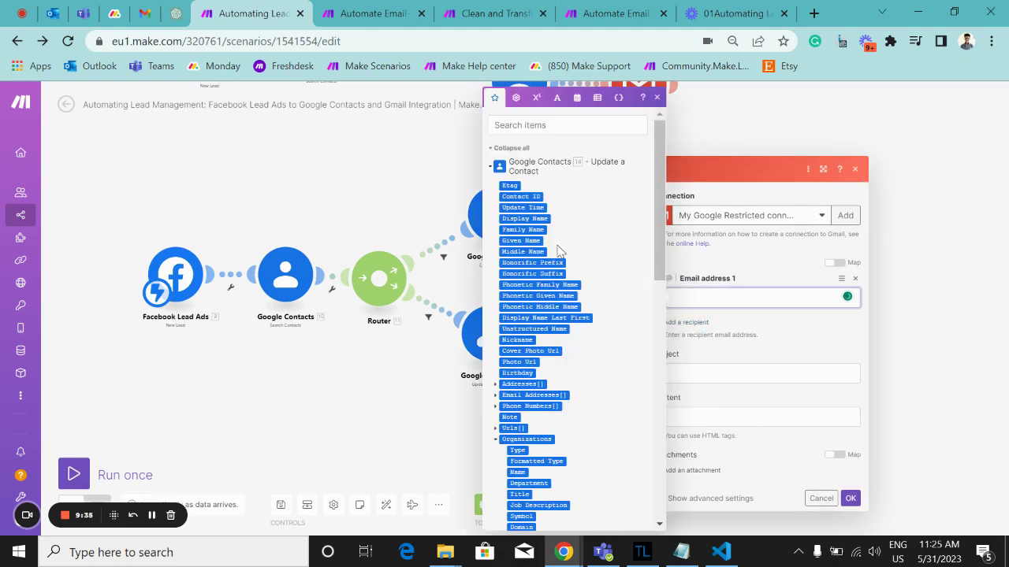
click(495, 395)
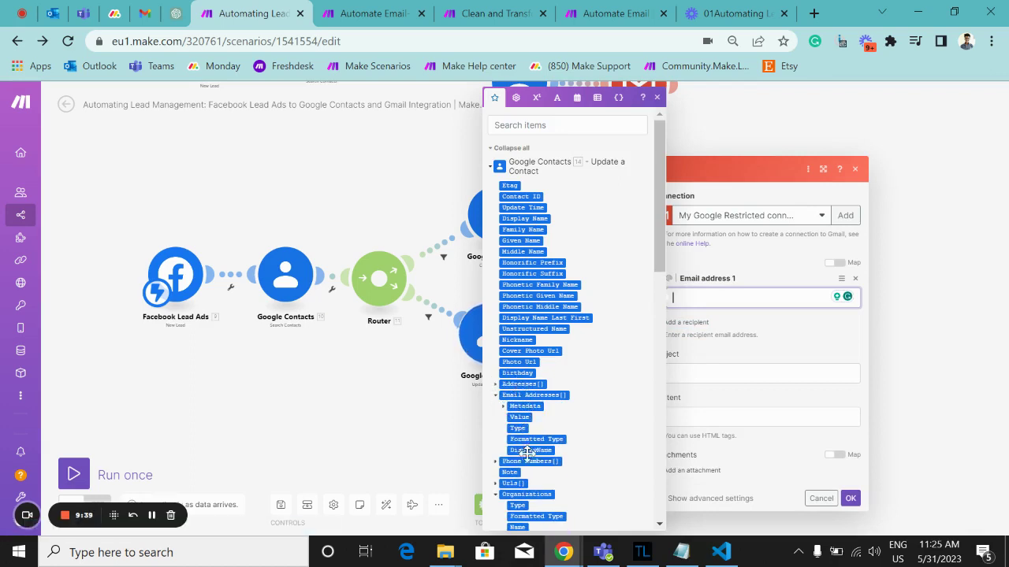
click(517, 418)
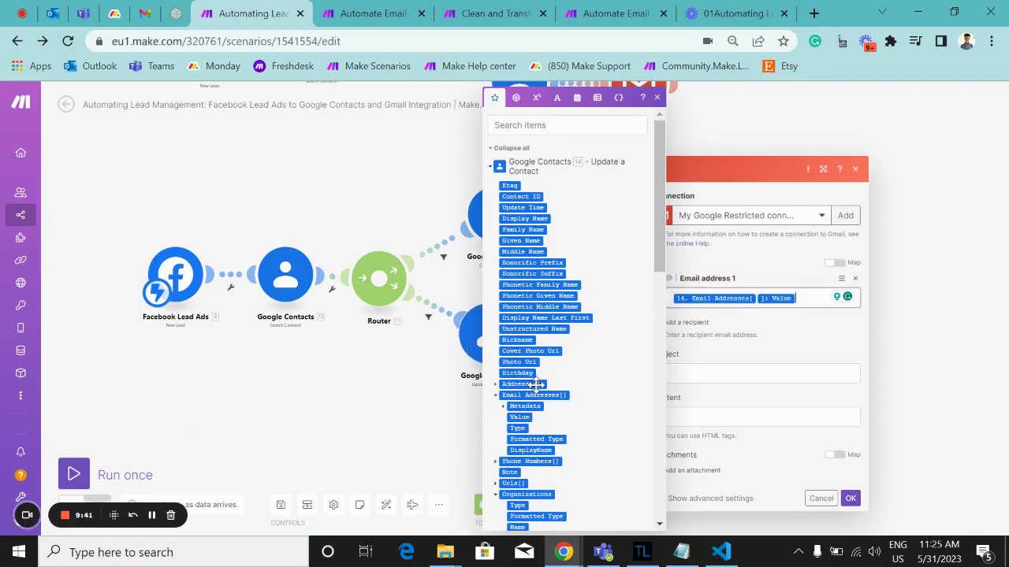
click(749, 335)
click(707, 379)
scroll(579, 381, down, 4)
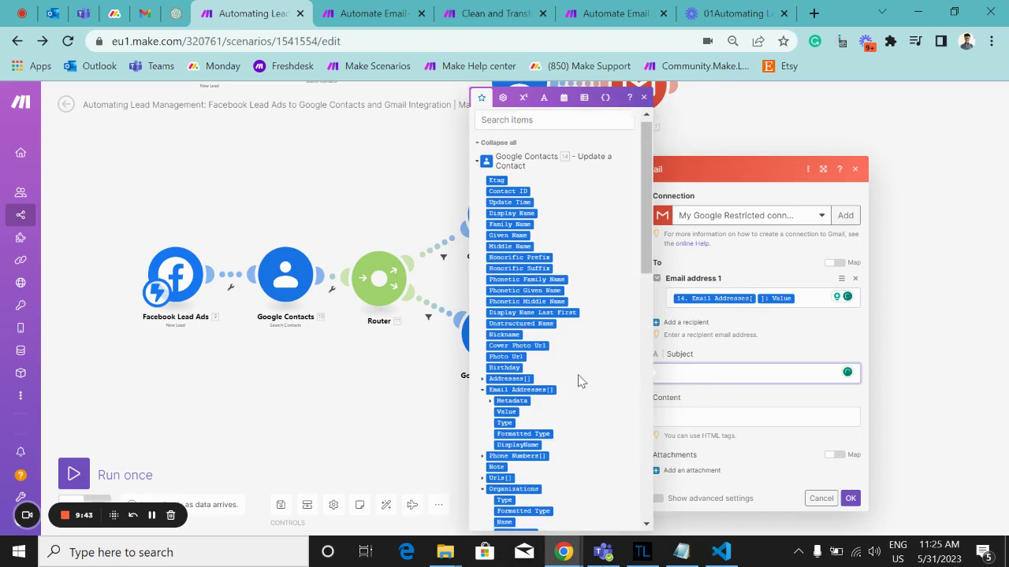
click(687, 414)
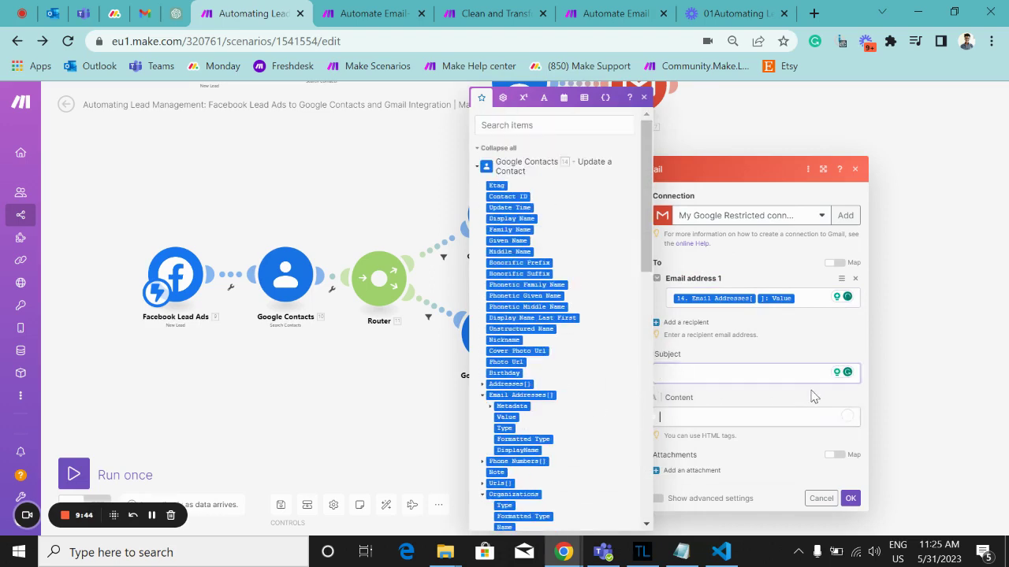
click(821, 498)
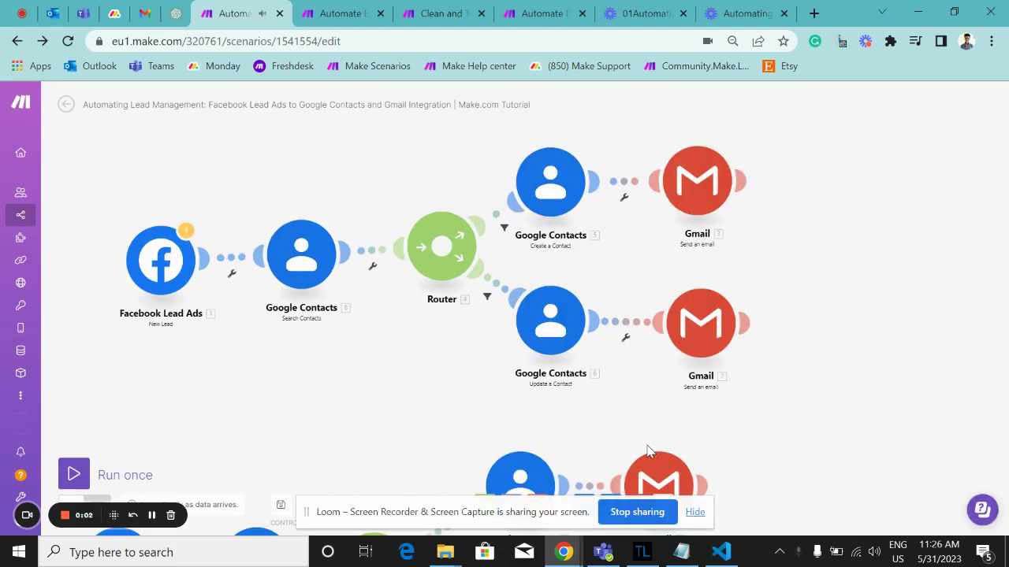